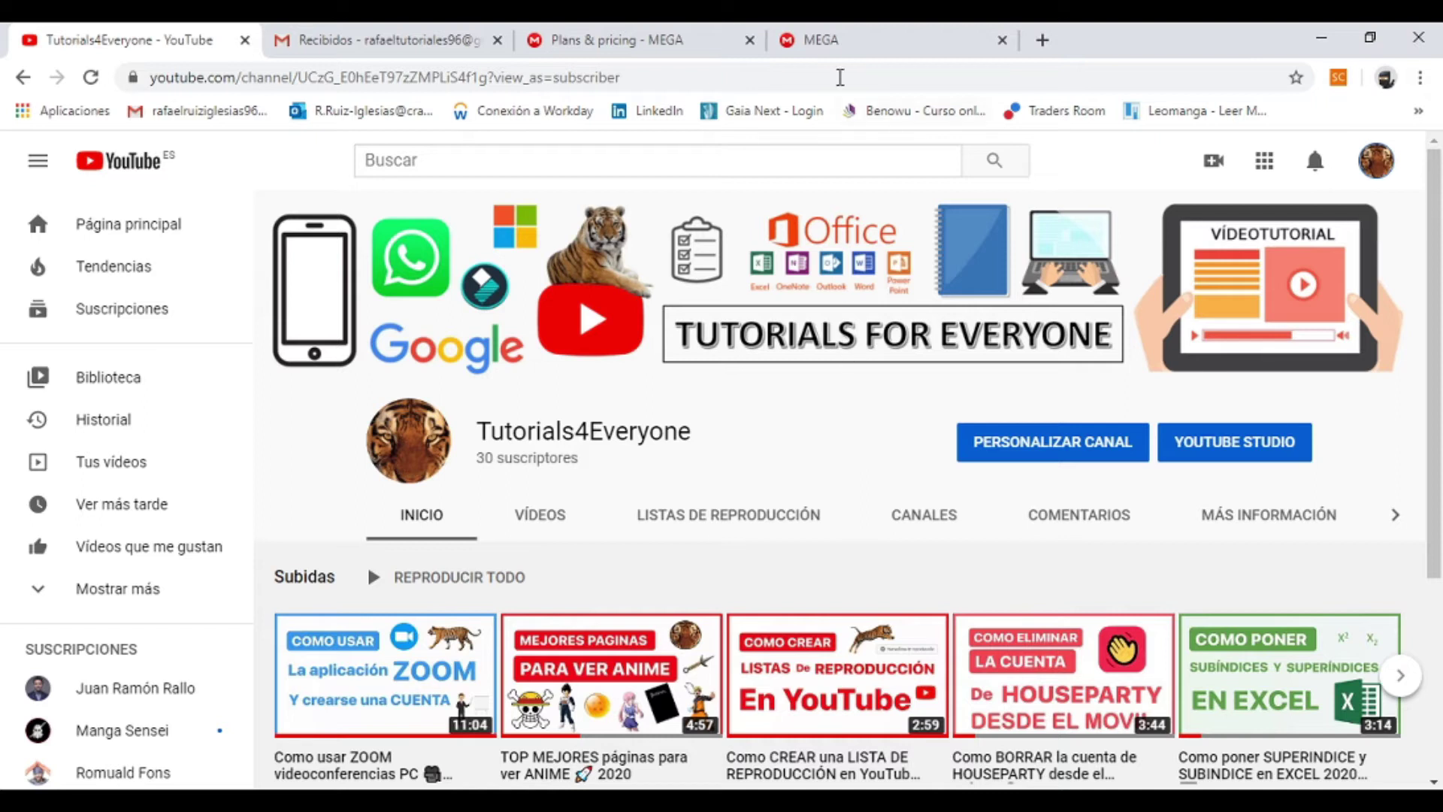
Switch to the MEGA account page and dismiss the recovery-key dialog and the contacts hint.
{"action": "left_click", "coordinate": [957, 40]}
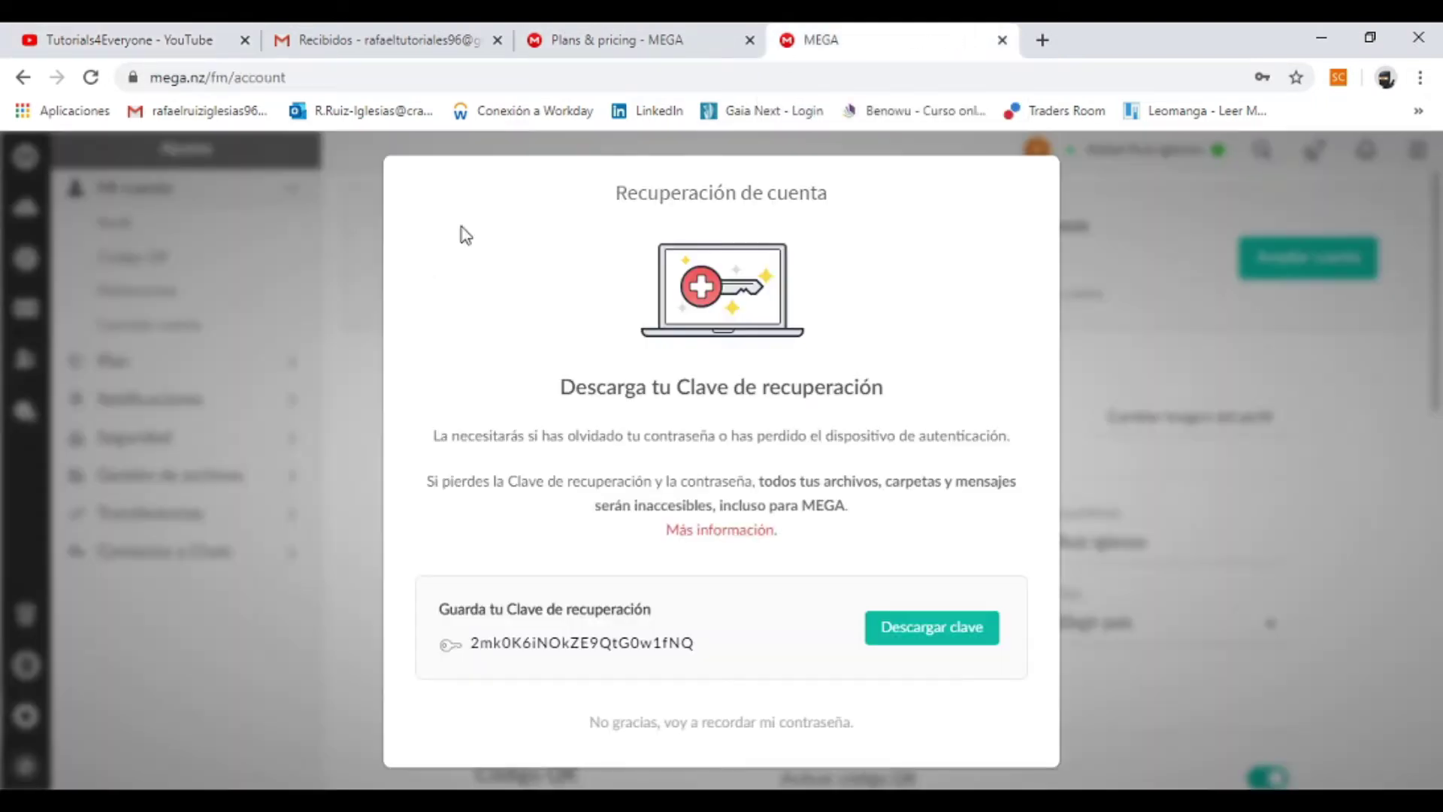
{"action": "left_click", "coordinate": [1139, 293]}
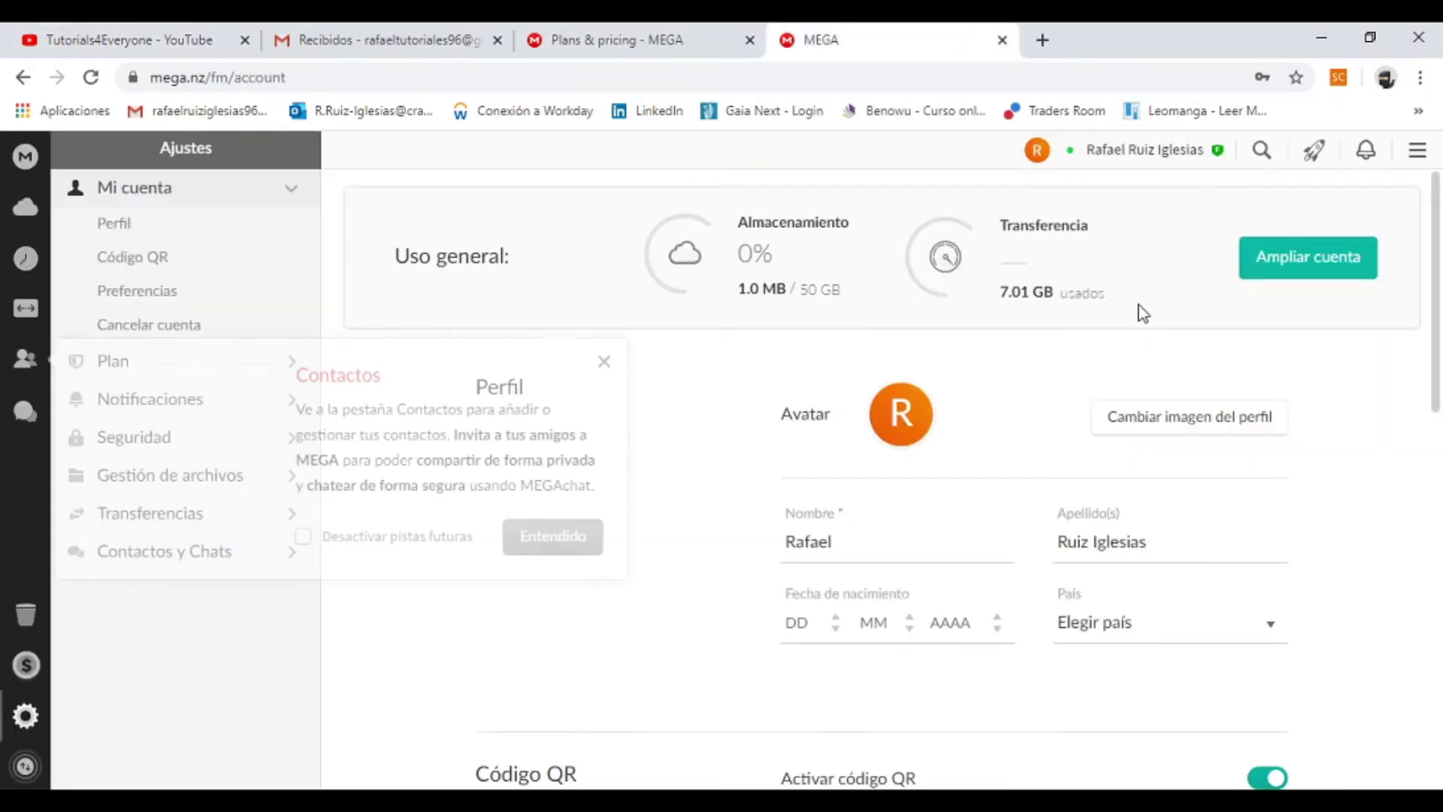
{"action": "scroll", "coordinate": [1139, 291], "scroll_direction": "down", "scroll_amount": 2}
{"action": "left_click", "coordinate": [604, 362]}
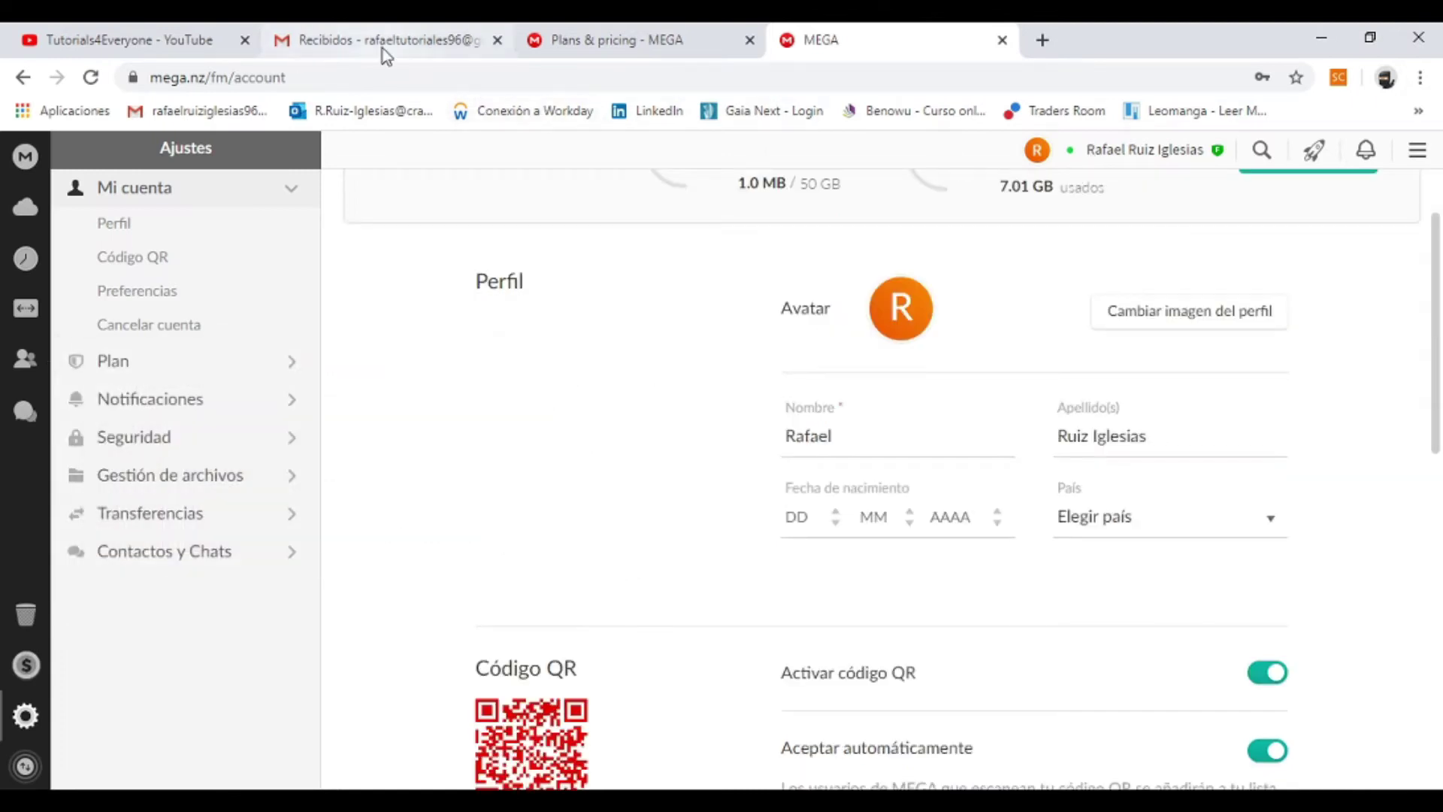
{"action": "scroll", "coordinate": [767, 325], "scroll_direction": "up", "scroll_amount": 2}
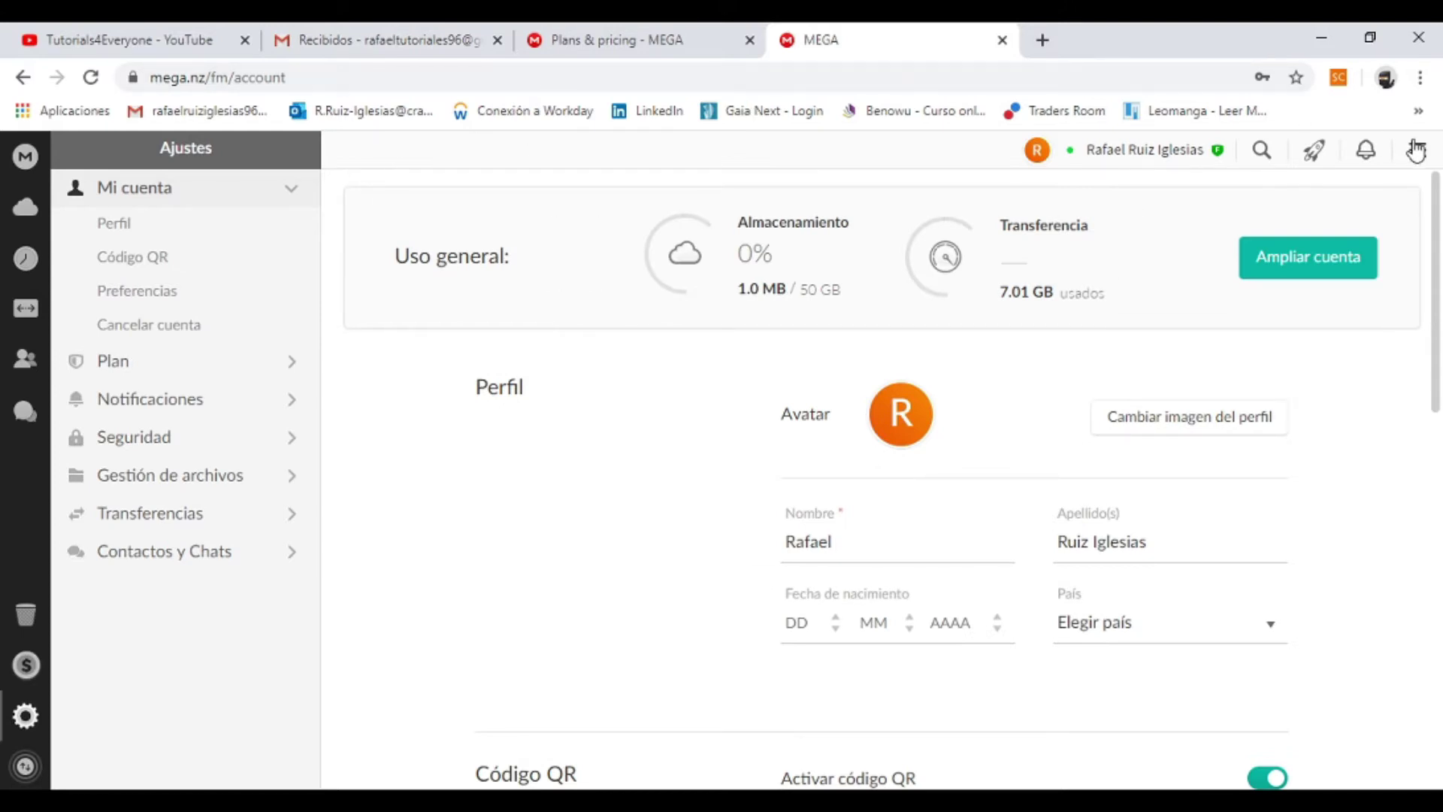
Switch to Gmail and review the MEGA message about the last step to activate the account.
{"action": "left_click", "coordinate": [410, 41]}
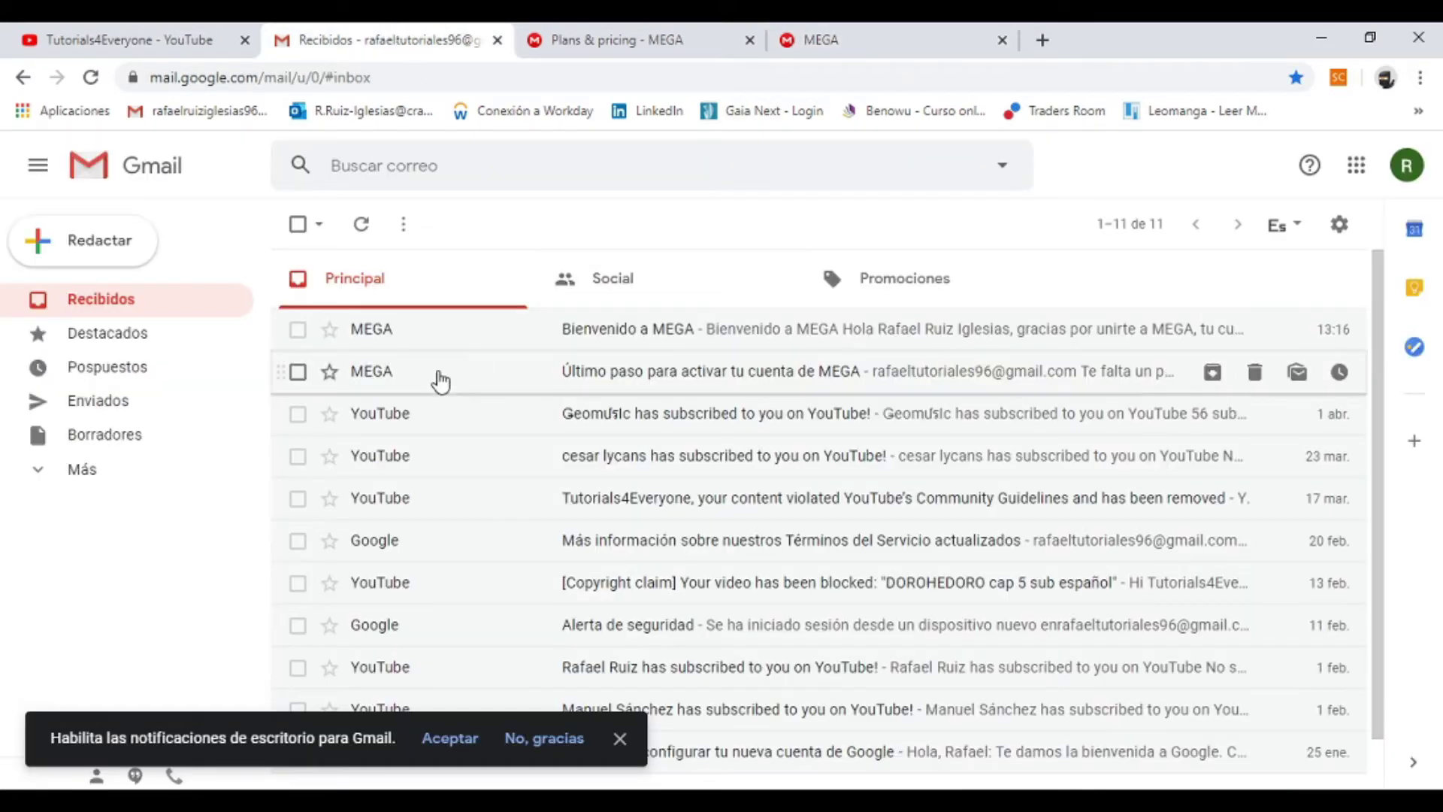
{"action": "left_click", "coordinate": [683, 378]}
{"action": "scroll", "coordinate": [752, 398], "scroll_direction": "down", "scroll_amount": 3}
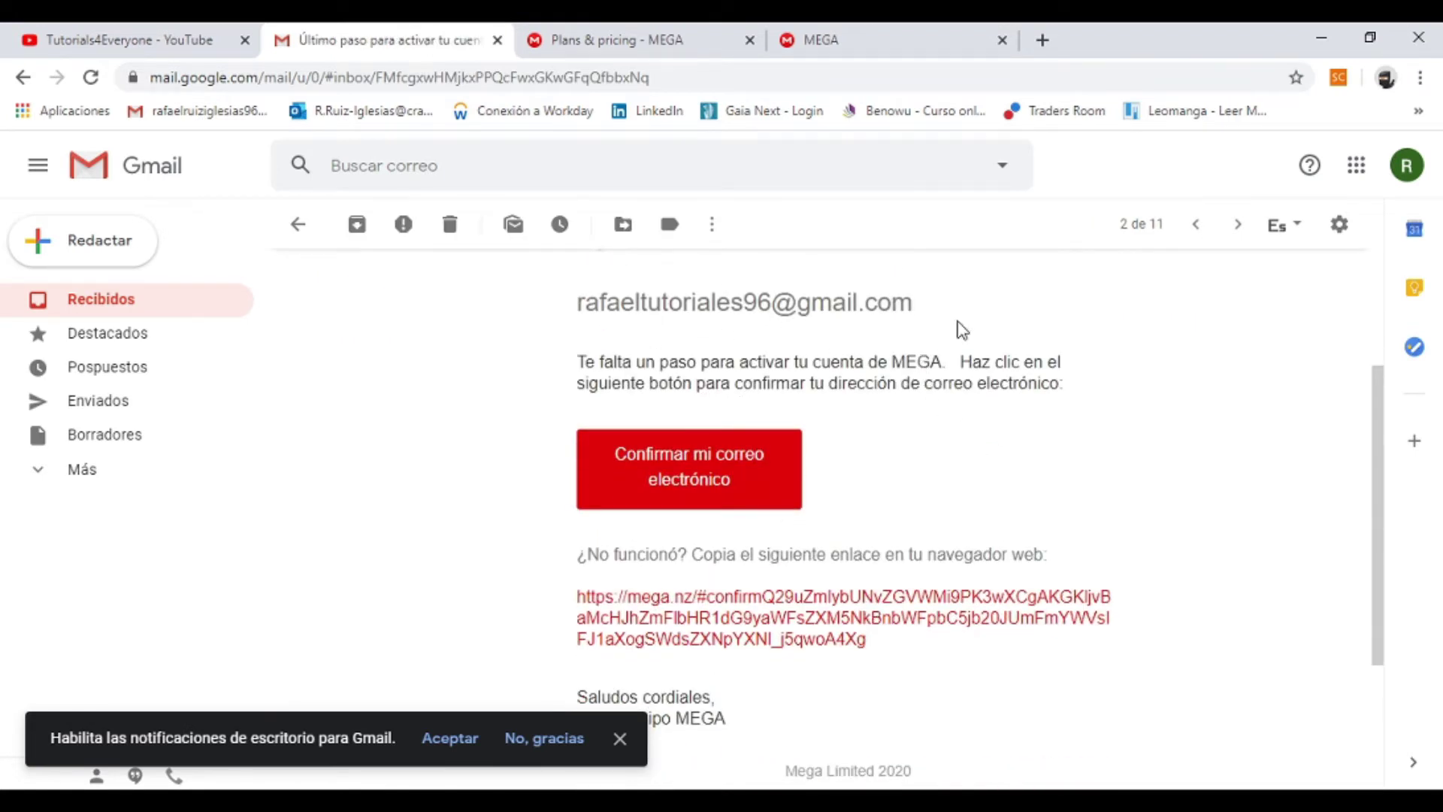
{"action": "scroll", "coordinate": [961, 330], "scroll_direction": "up", "scroll_amount": 3}
Return to MEGA's plans and pricing page and compare the LITE, PRO I, PRO II and PRO III plans.
{"action": "left_click", "coordinate": [888, 30]}
{"action": "left_click", "coordinate": [557, 34]}
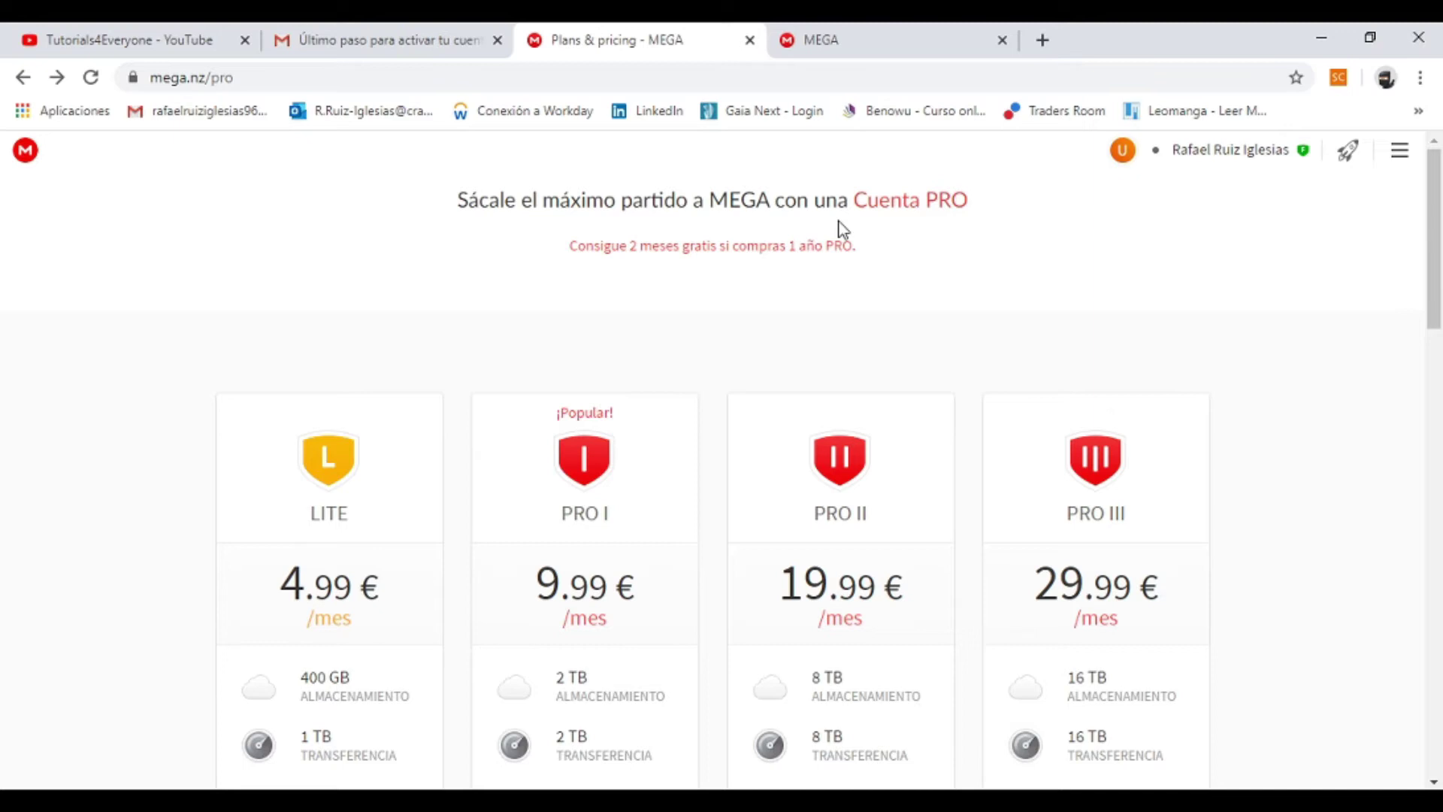
{"action": "scroll", "coordinate": [676, 223], "scroll_direction": "down", "scroll_amount": 1}
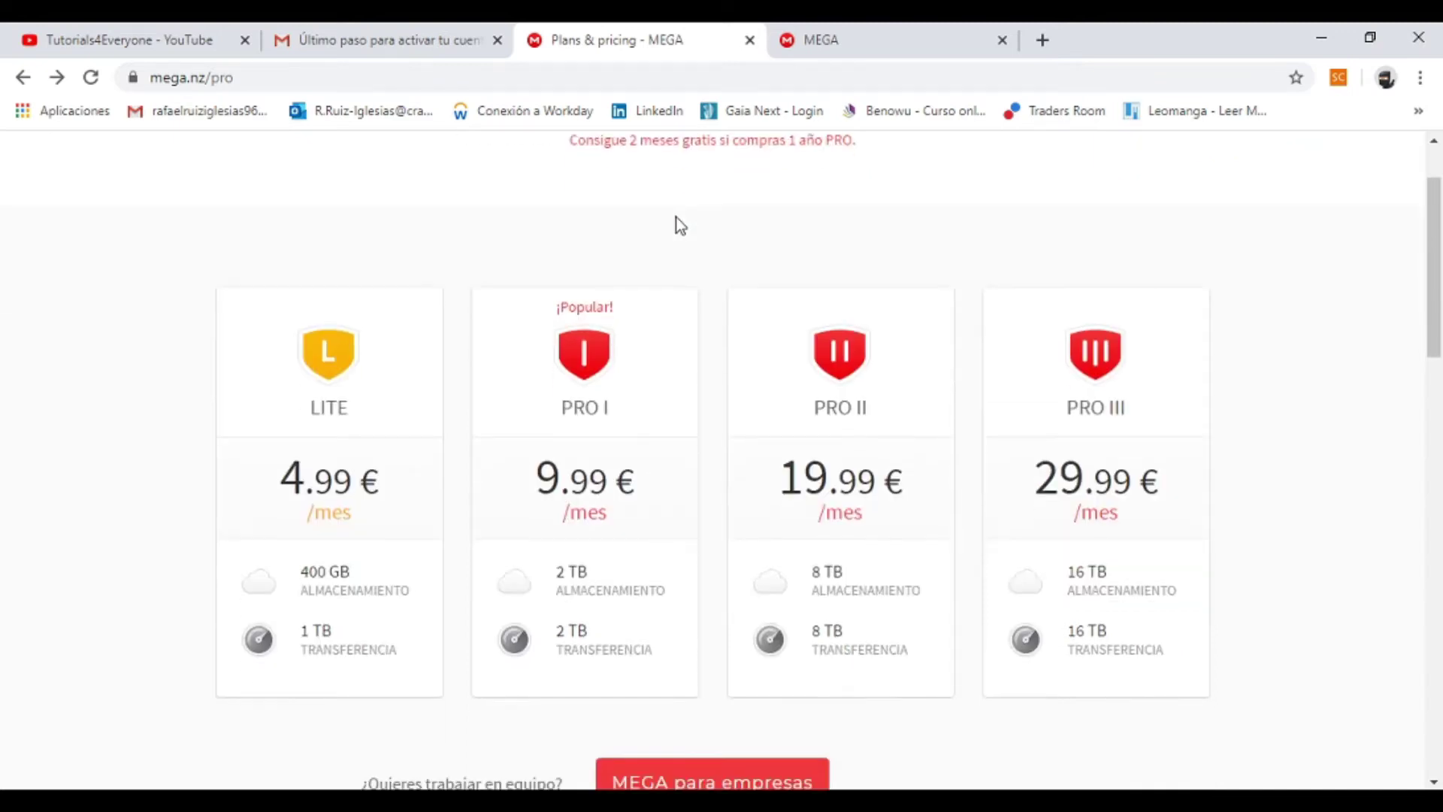
{"action": "scroll", "coordinate": [112, 696], "scroll_direction": "up", "scroll_amount": 1}
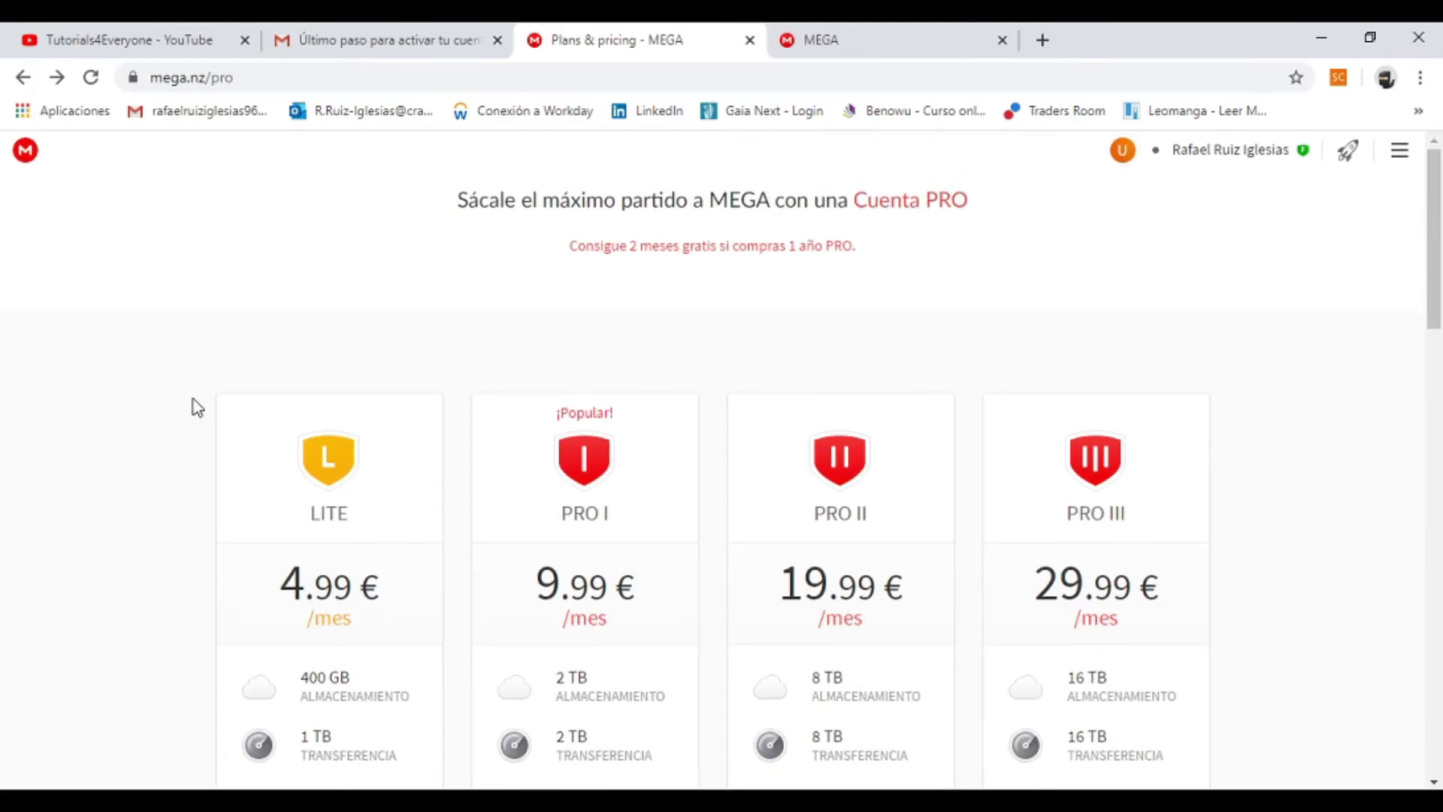
{"action": "scroll", "coordinate": [197, 407], "scroll_direction": "down", "scroll_amount": 1}
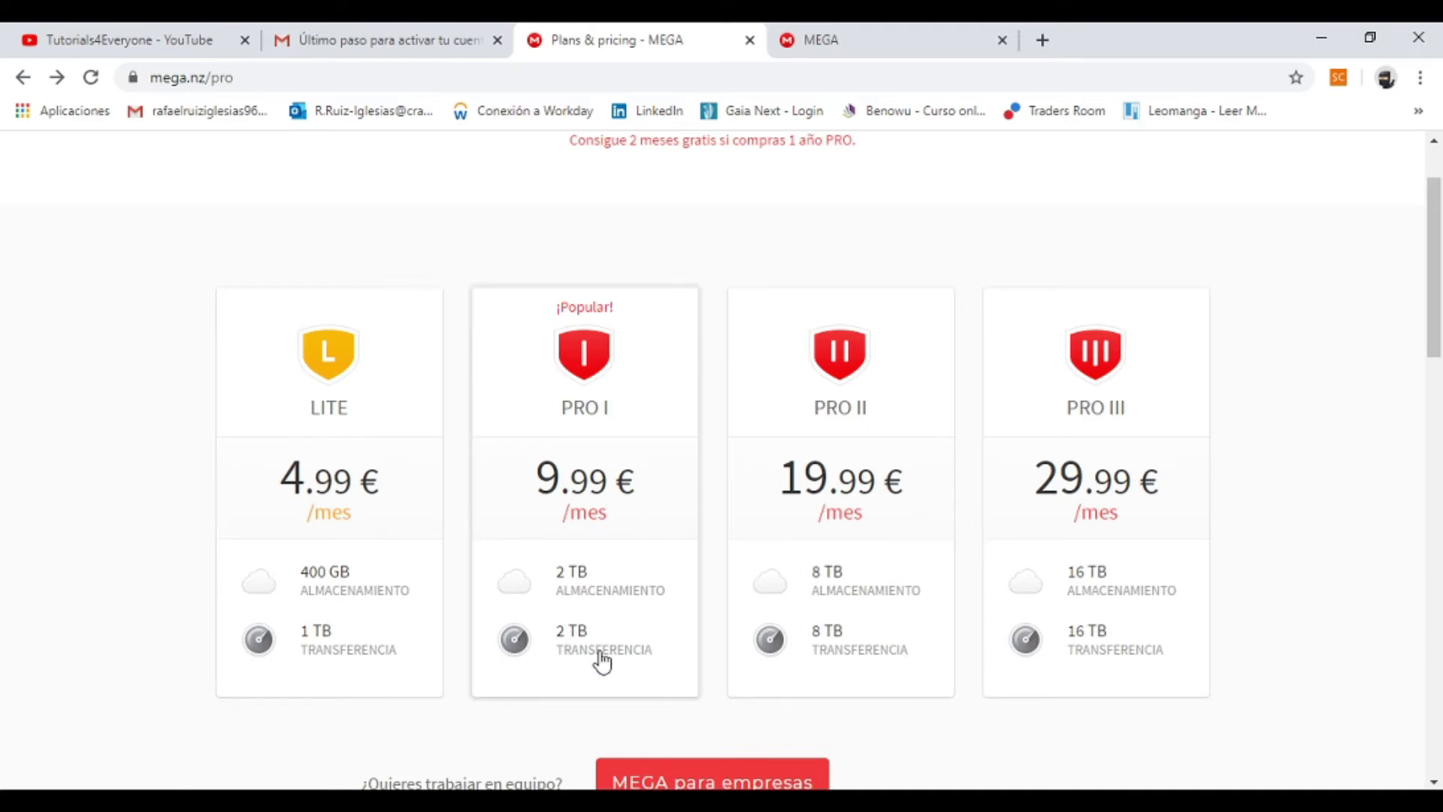
{"action": "scroll", "coordinate": [603, 662], "scroll_direction": "up", "scroll_amount": 2}
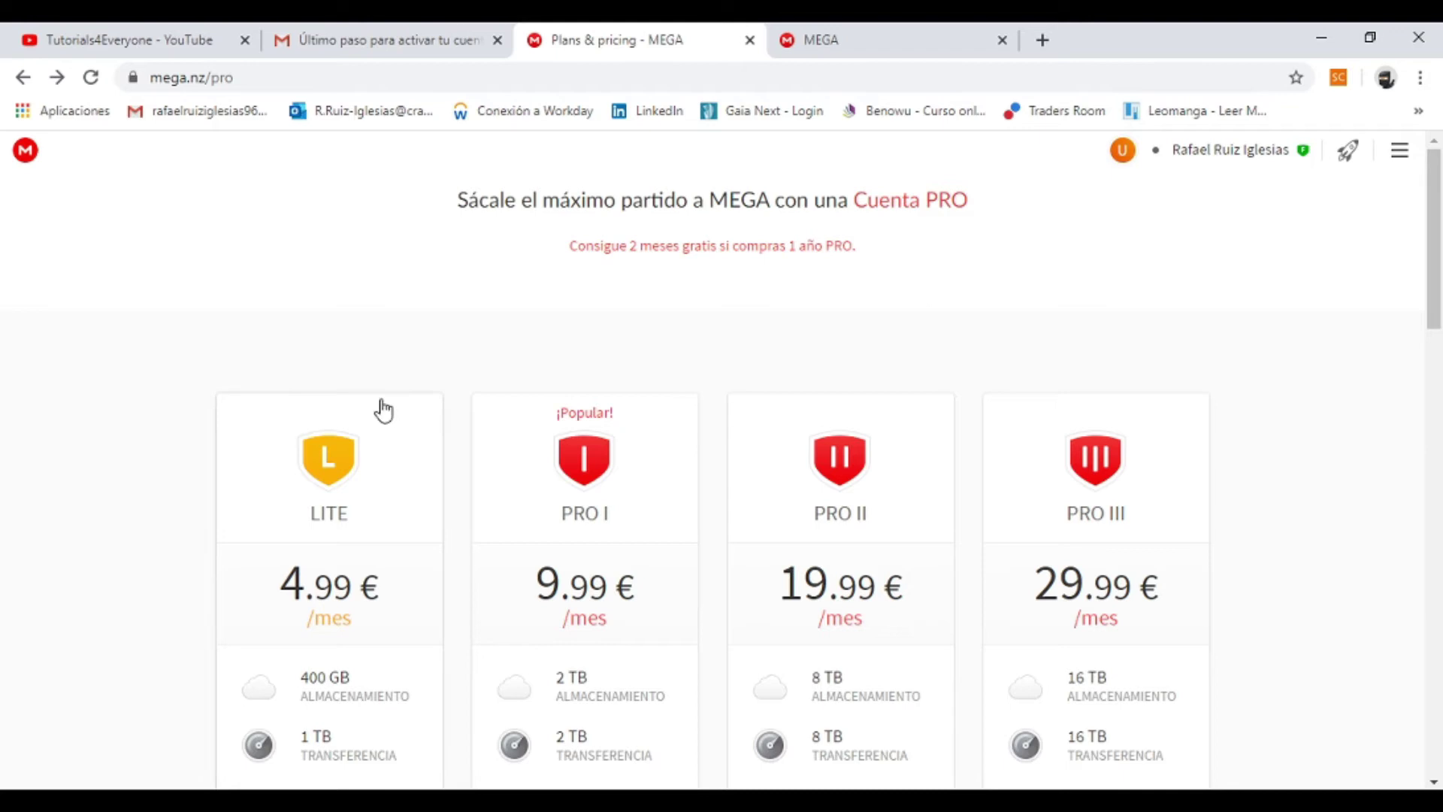
Go from the pricing page to Mi nube in the MEGA account, dismissing the referral programme and content-sharing notices.
{"action": "left_click", "coordinate": [1233, 154]}
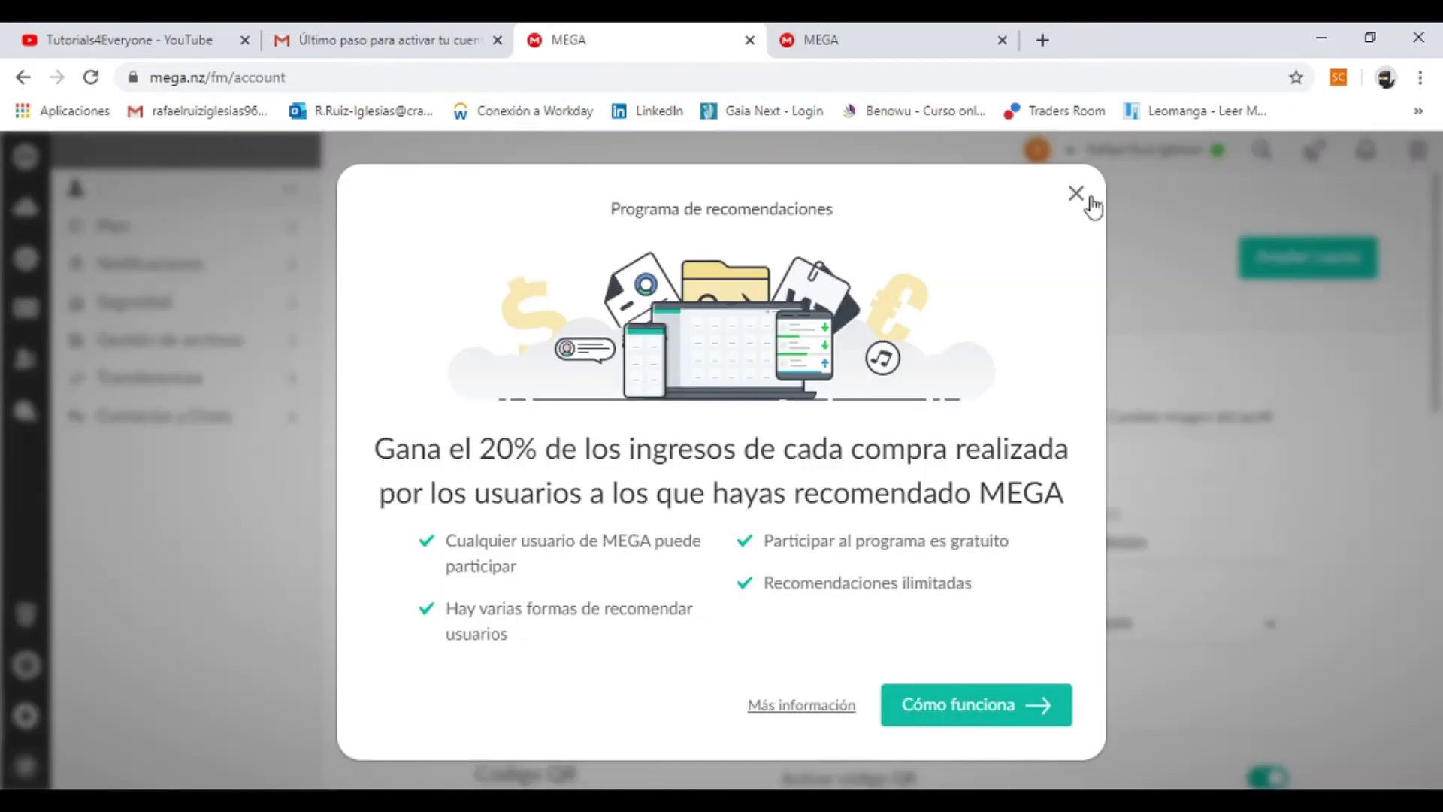
{"action": "left_click", "coordinate": [1082, 194]}
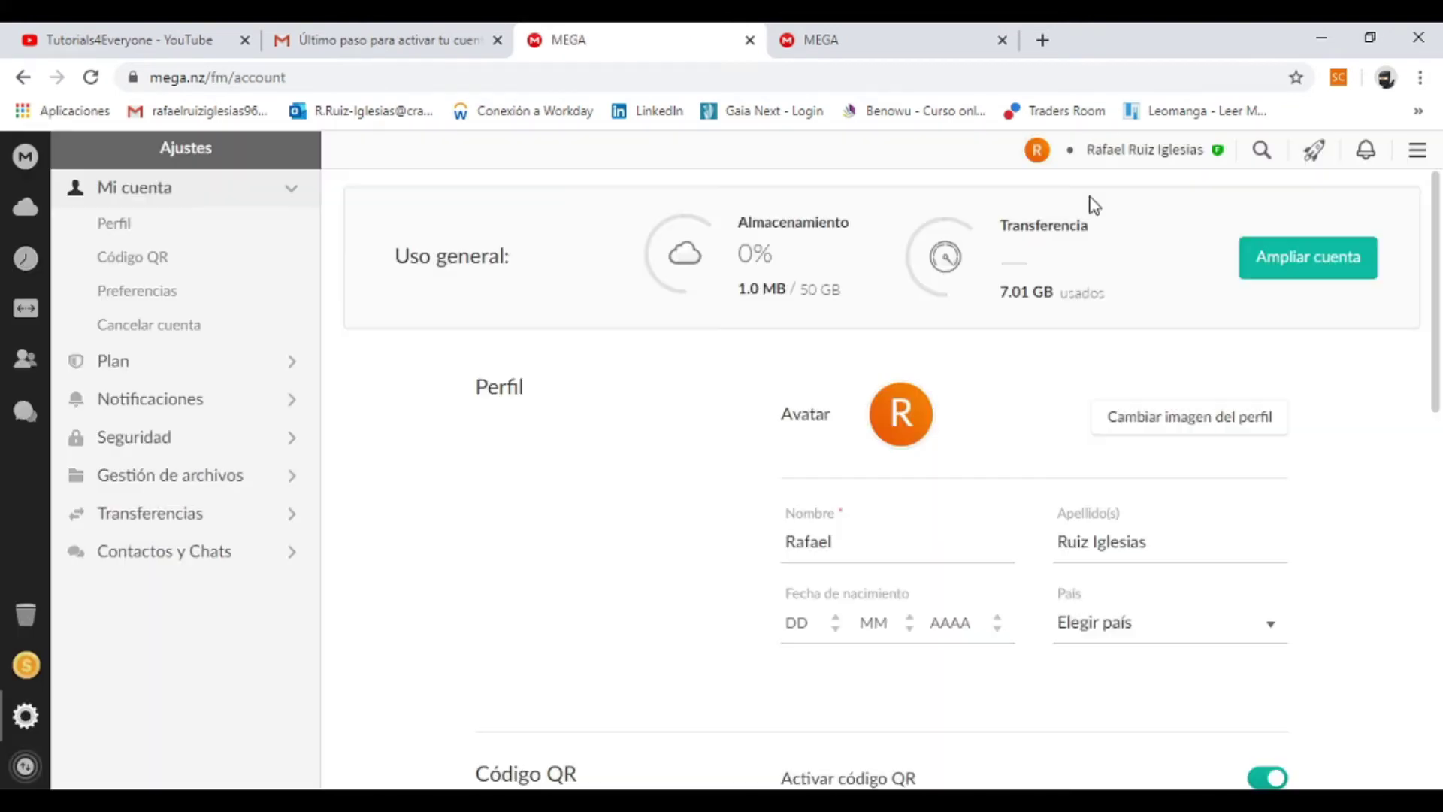
{"action": "left_click", "coordinate": [28, 211]}
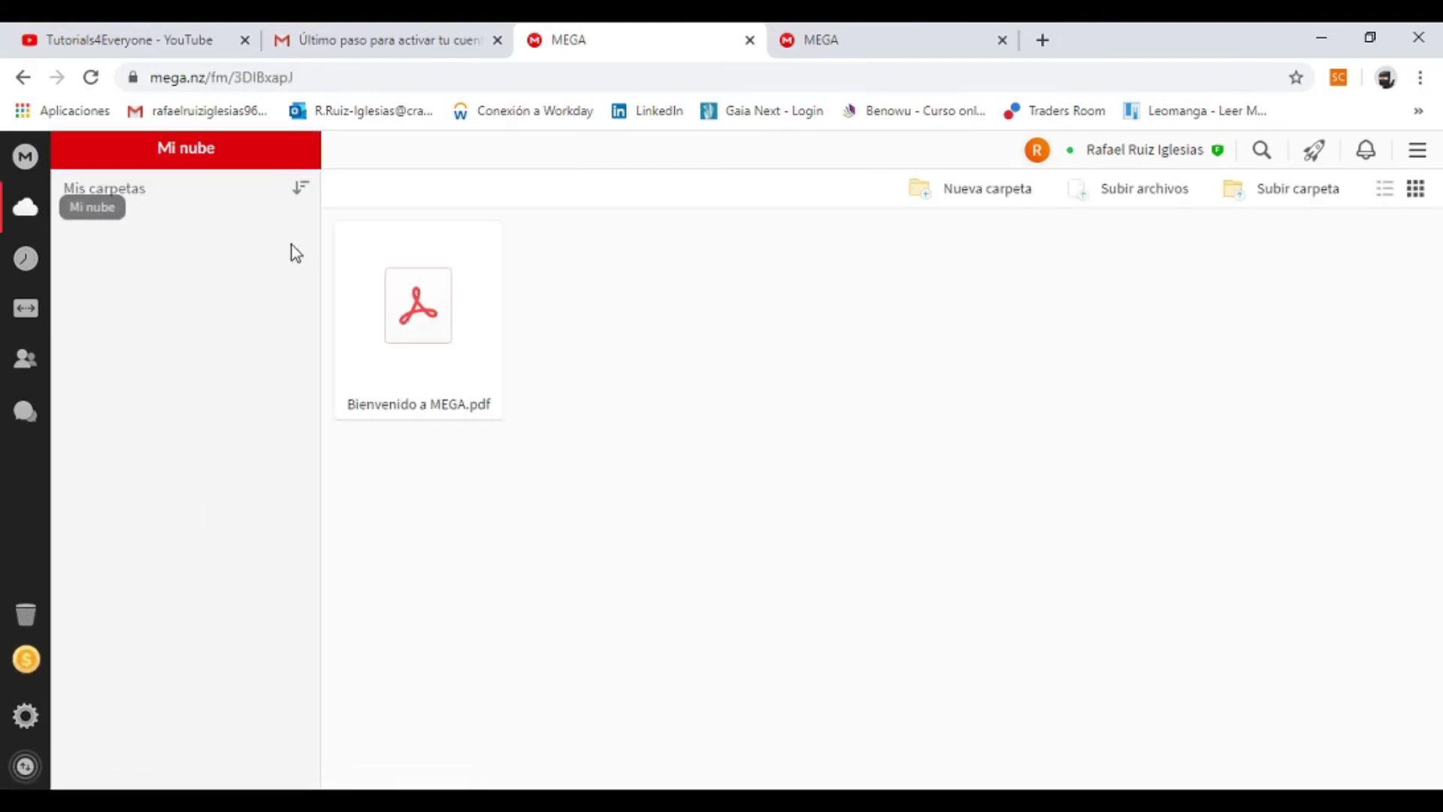
{"action": "left_click", "coordinate": [985, 365]}
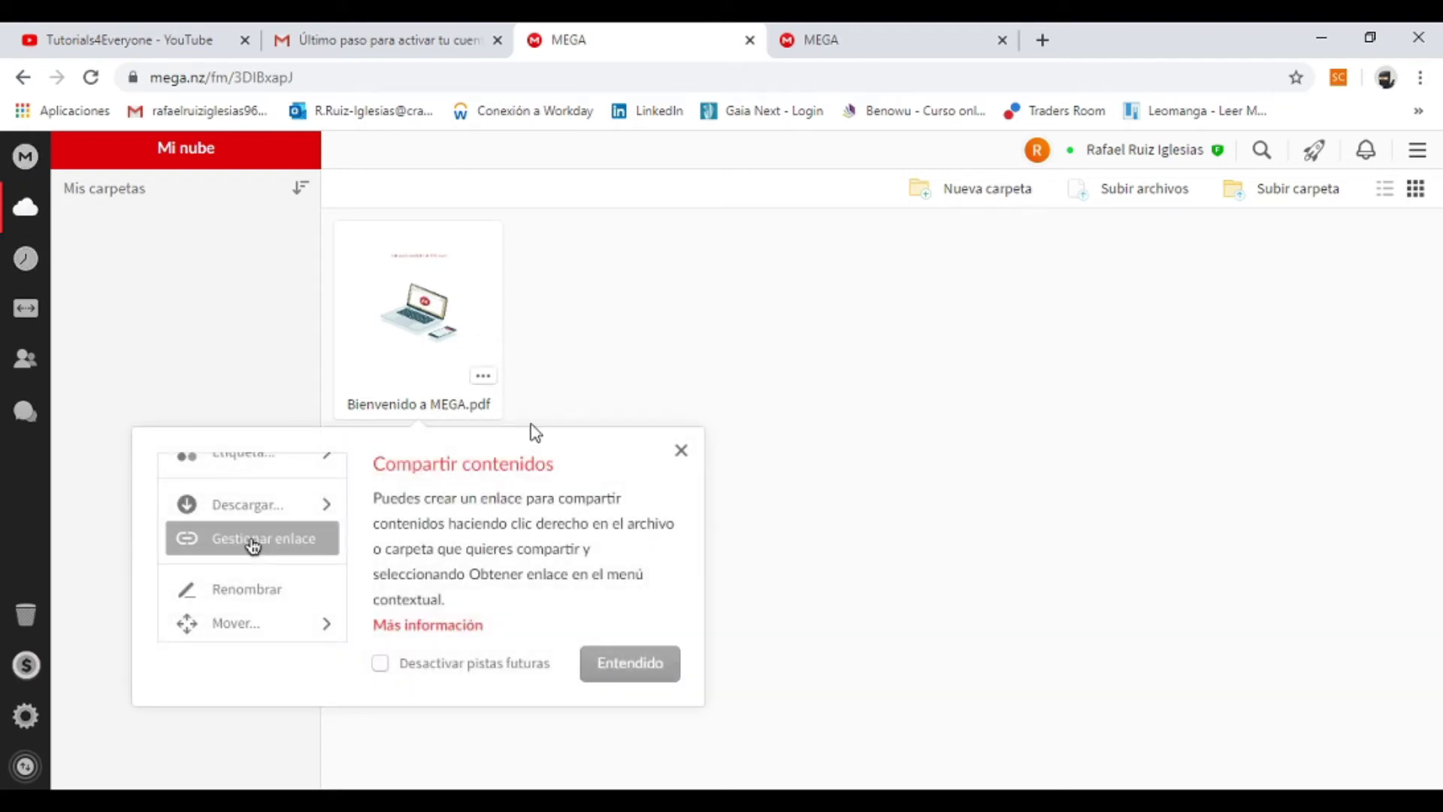
{"action": "left_click", "coordinate": [681, 451]}
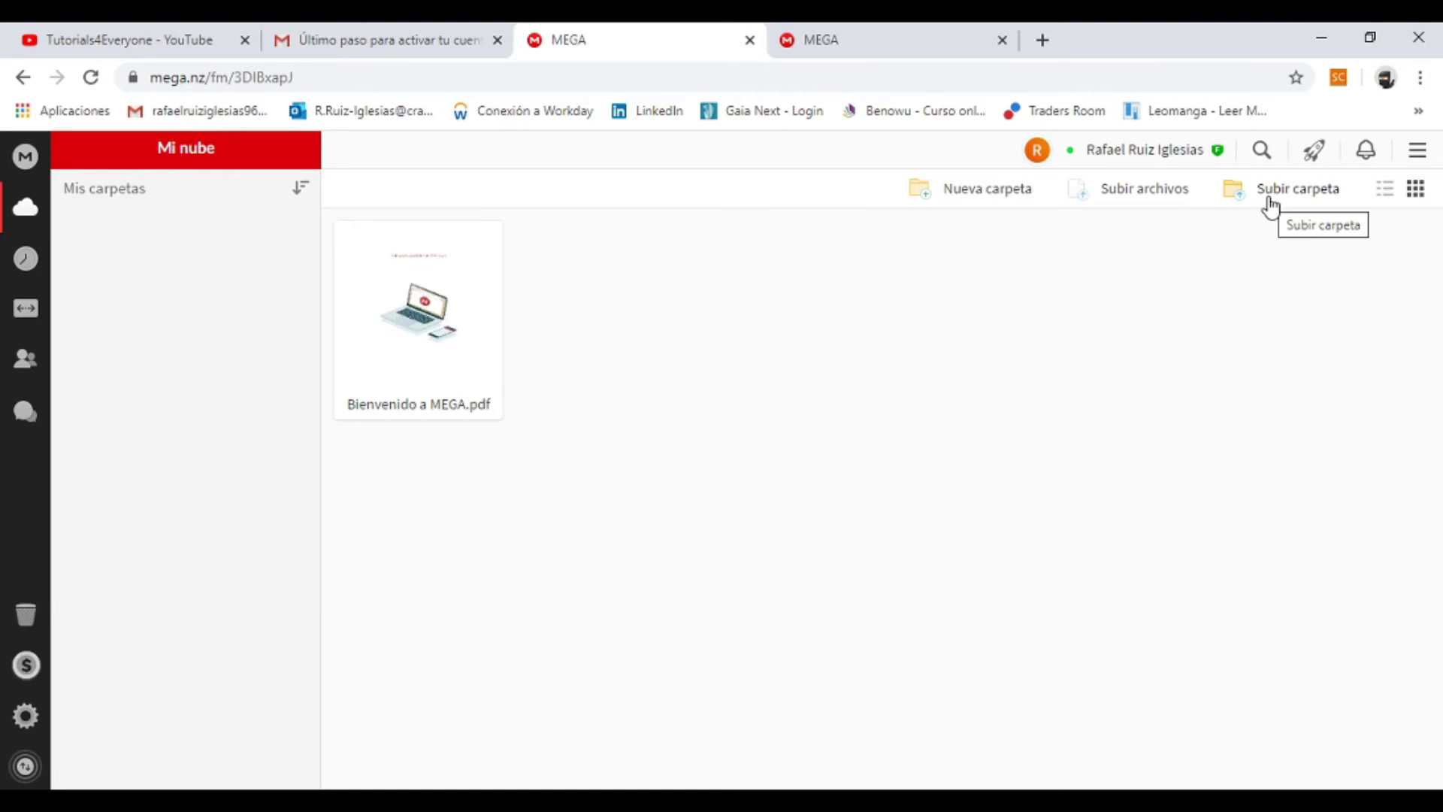
Minimise the browser and check the C401 video's properties in the La casa de papel desktop folder.
{"action": "left_click", "coordinate": [1329, 38]}
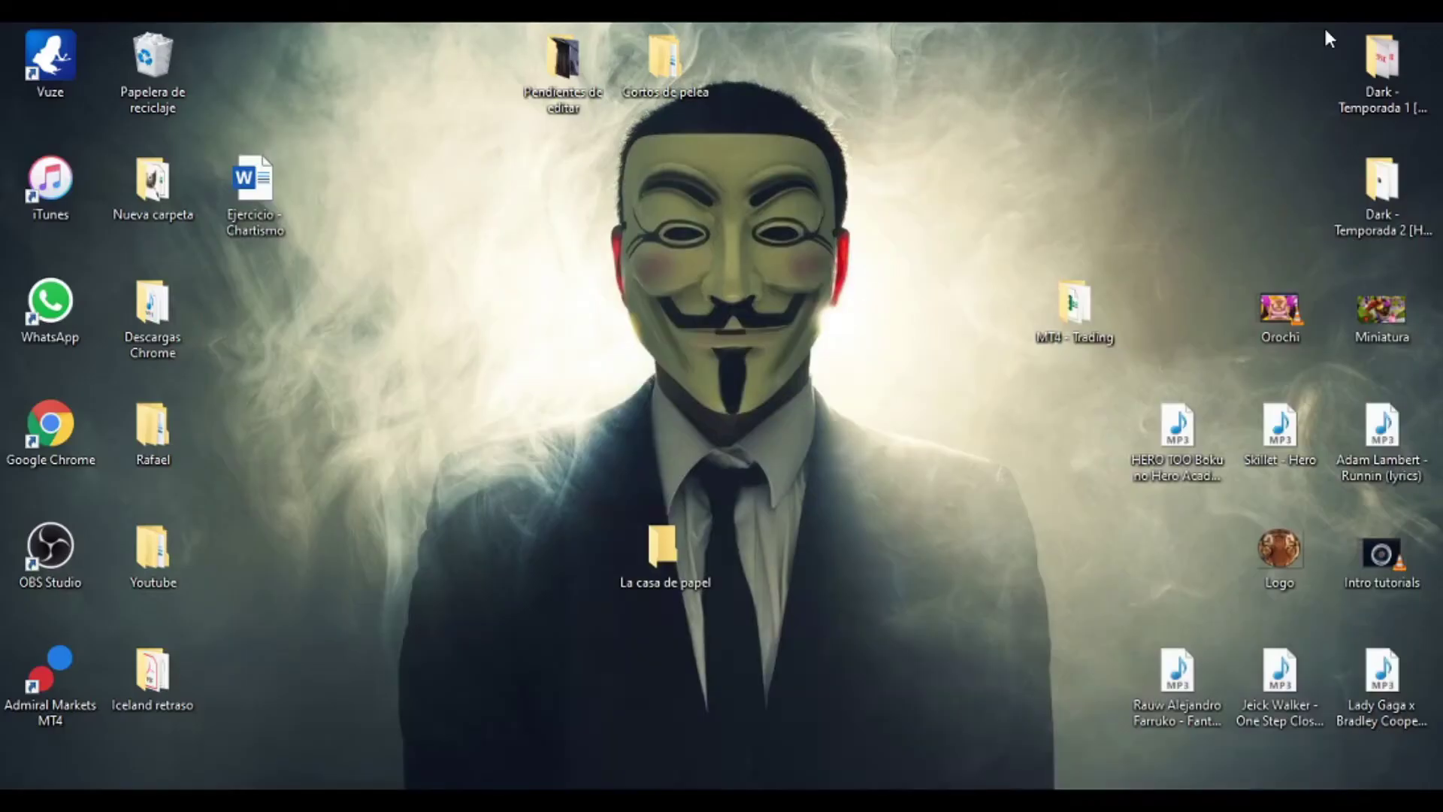
{"action": "double_click", "coordinate": [664, 555]}
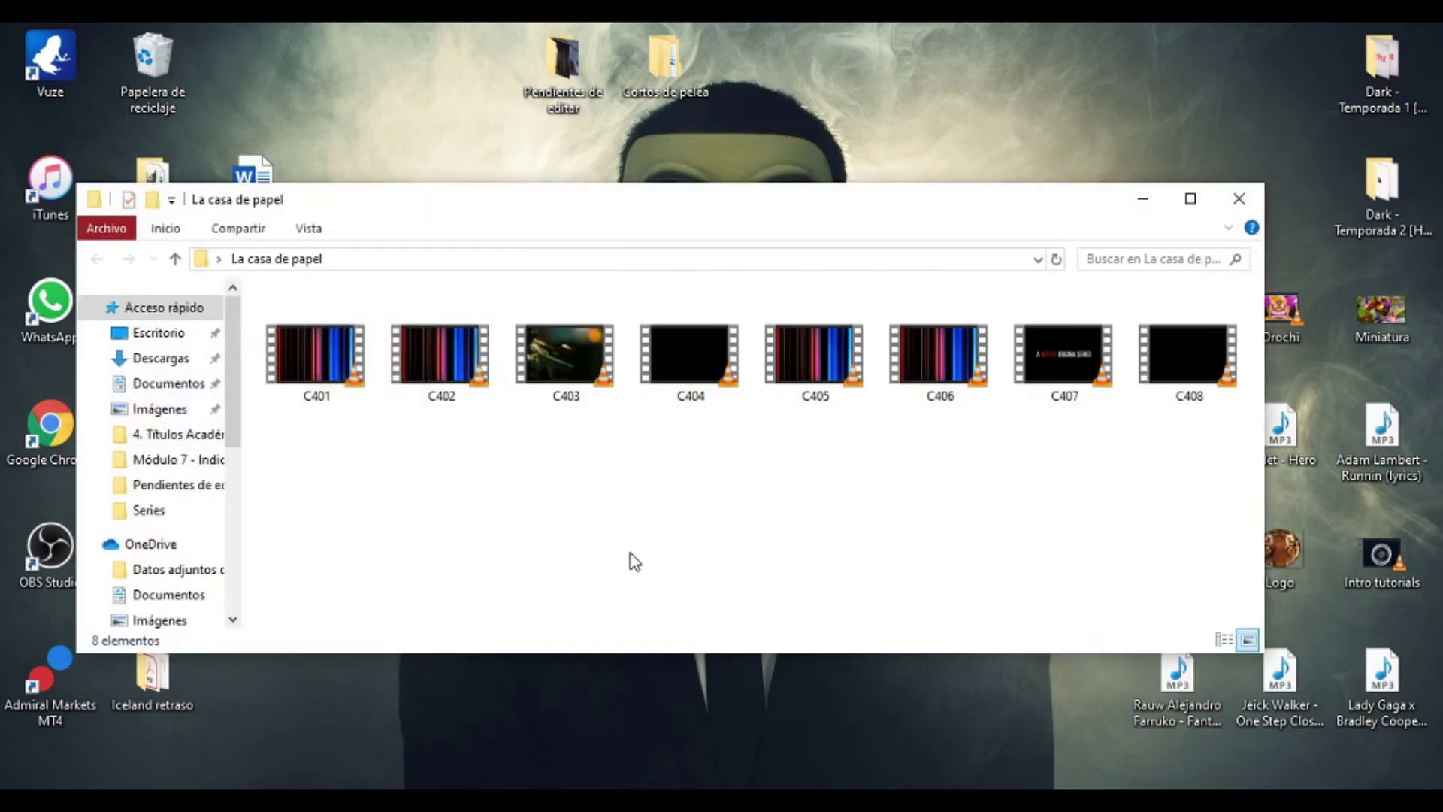
{"action": "right_click", "coordinate": [326, 362]}
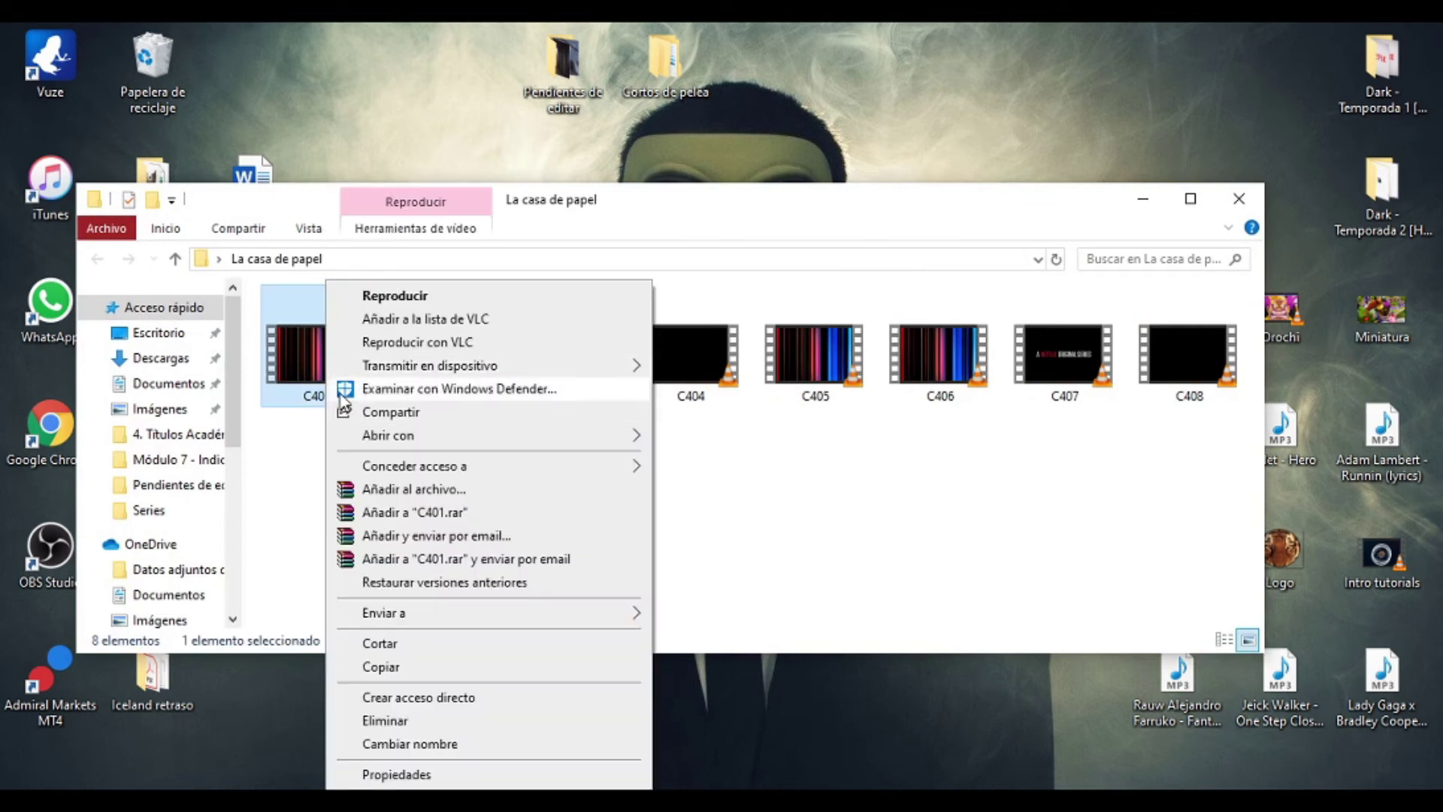
{"action": "left_click", "coordinate": [395, 775]}
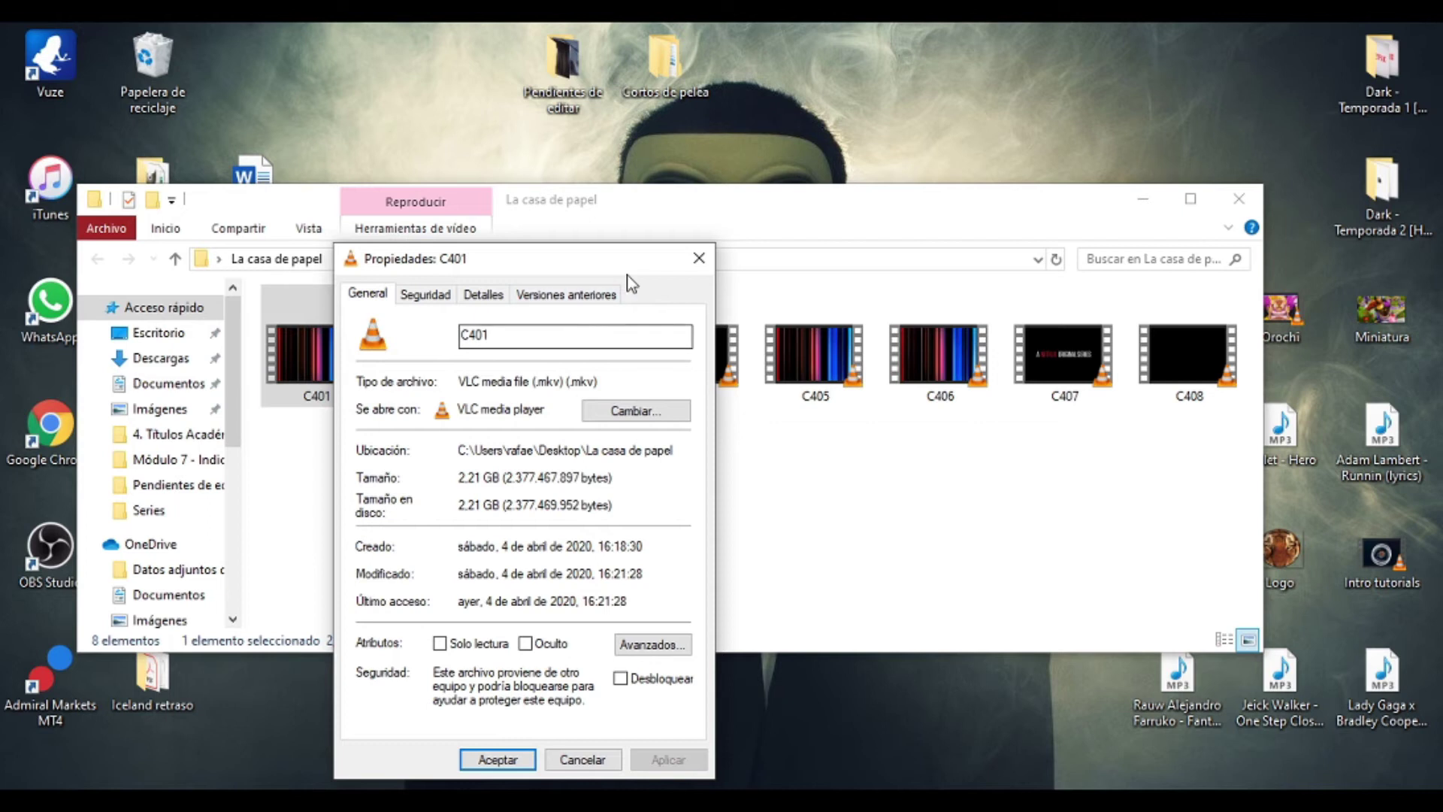
{"action": "left_click", "coordinate": [699, 258]}
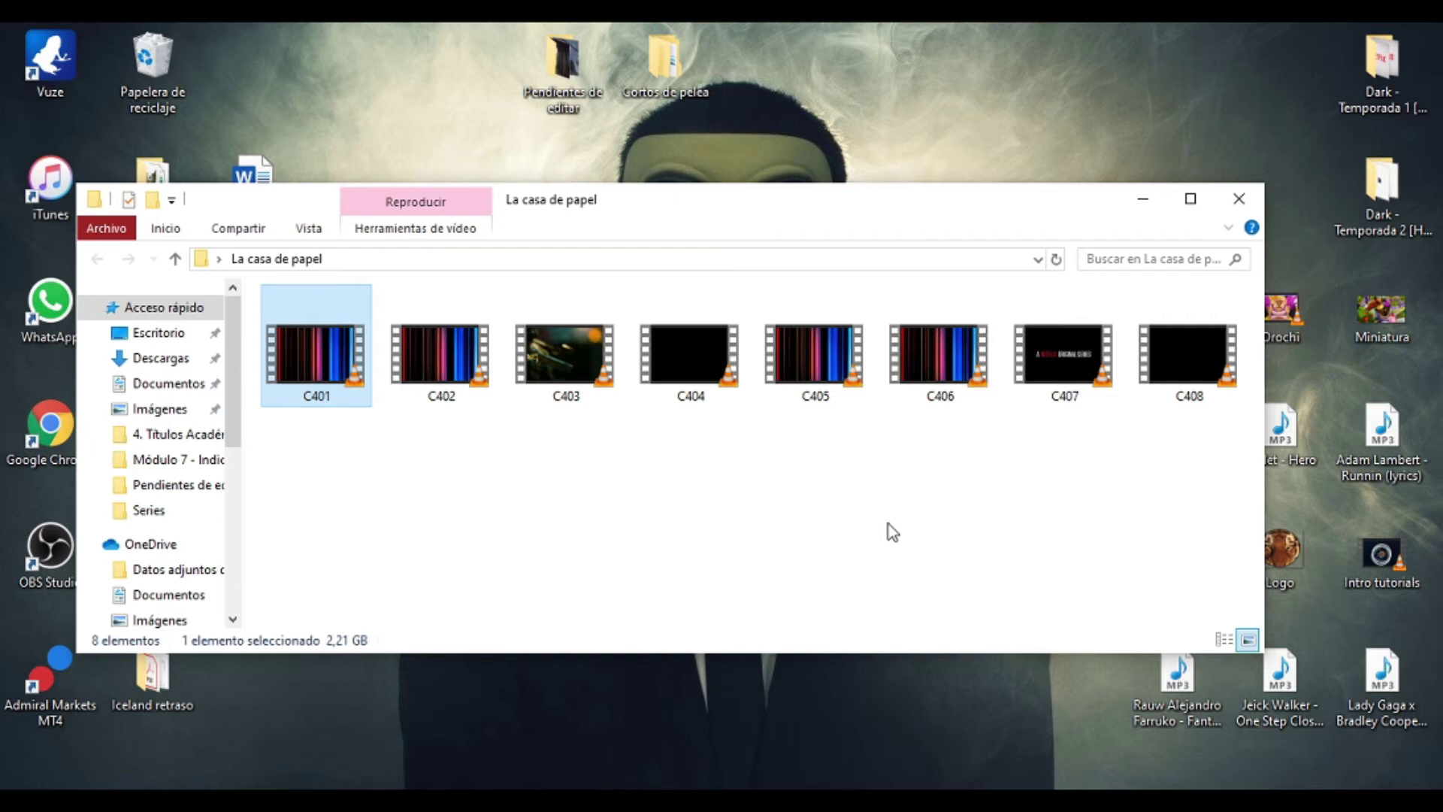
{"action": "left_click", "coordinate": [1240, 199]}
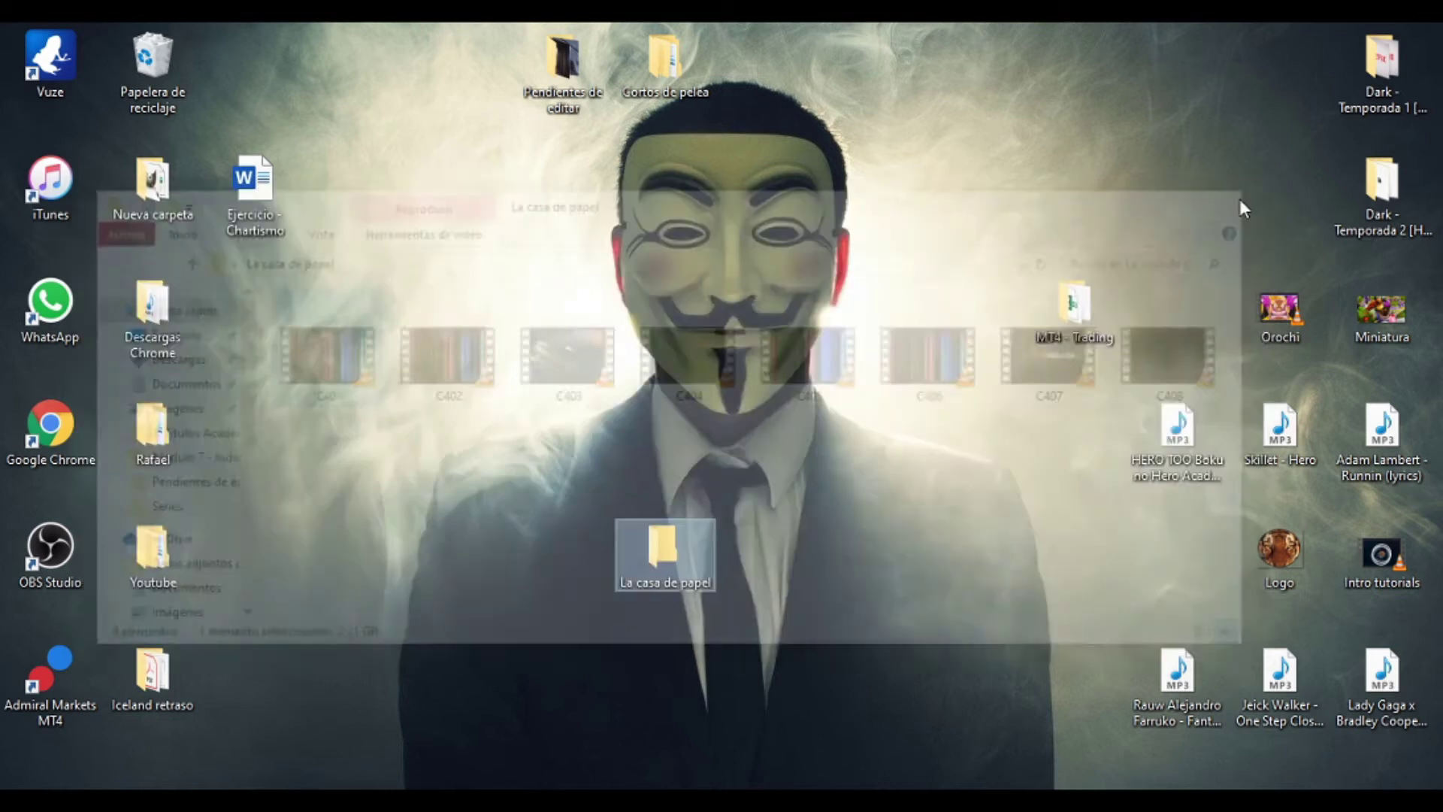
Move the La casa de papel folder to an empty spot on the desktop.
{"action": "left_click", "coordinate": [714, 668]}
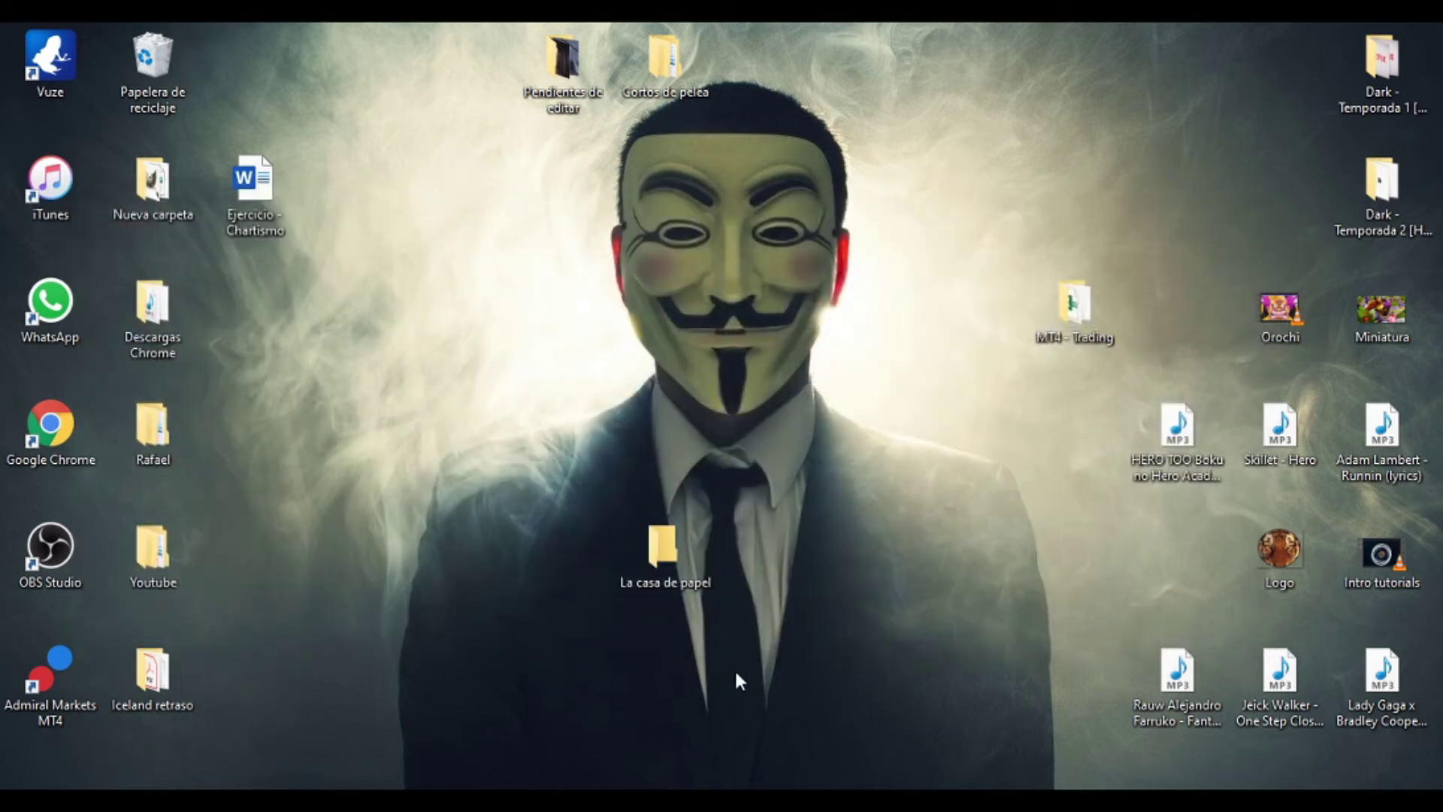
{"action": "left_click_drag", "start_coordinate": [711, 557], "coordinate": [517, 588]}
{"action": "left_click", "coordinate": [588, 626]}
Compress the La casa de papel folder into a solid RAR archive named La casa de papel.rar with the La mejor compression method.
{"action": "right_click", "coordinate": [479, 563]}
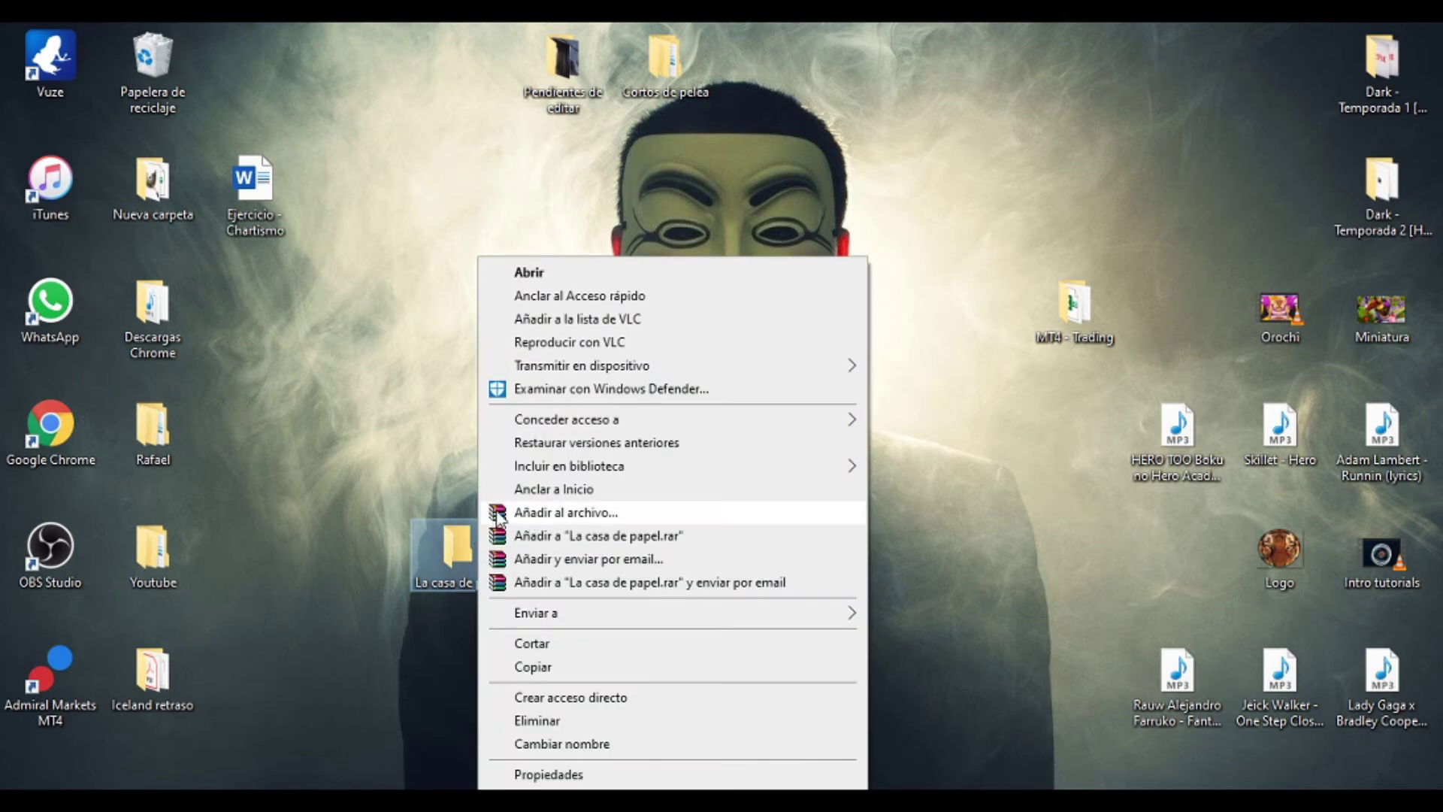
{"action": "left_click", "coordinate": [547, 512]}
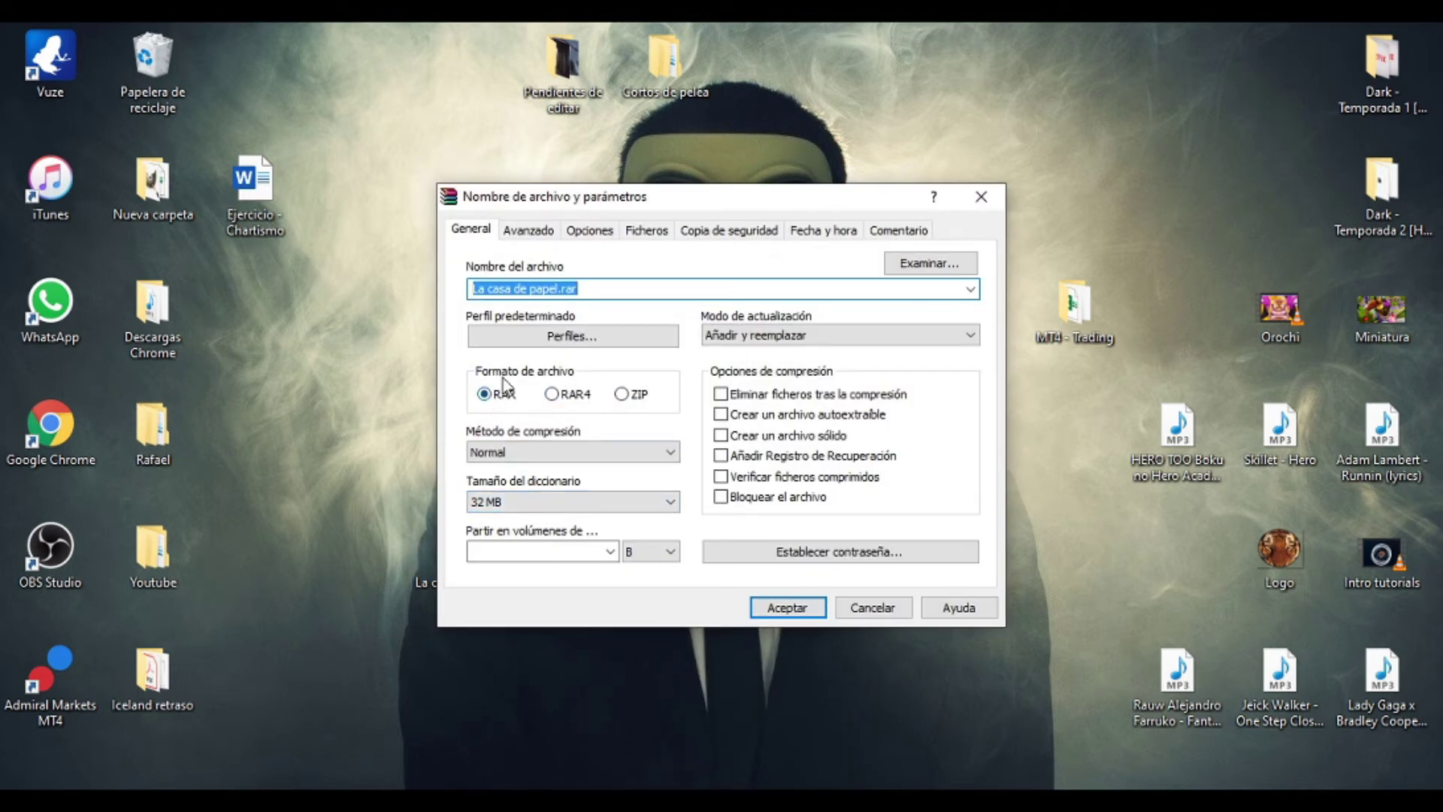
{"action": "left_click", "coordinate": [541, 452]}
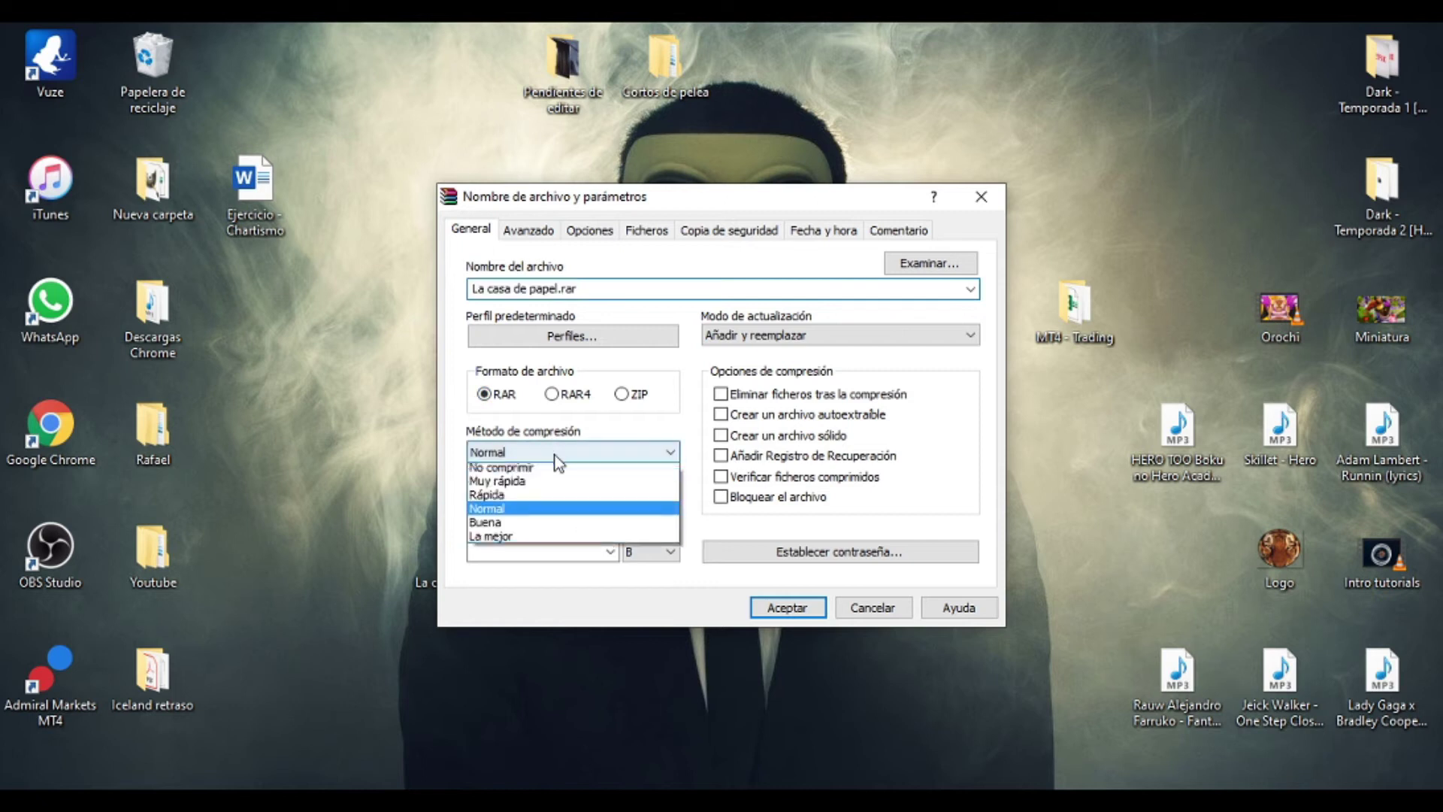
{"action": "left_click", "coordinate": [502, 547]}
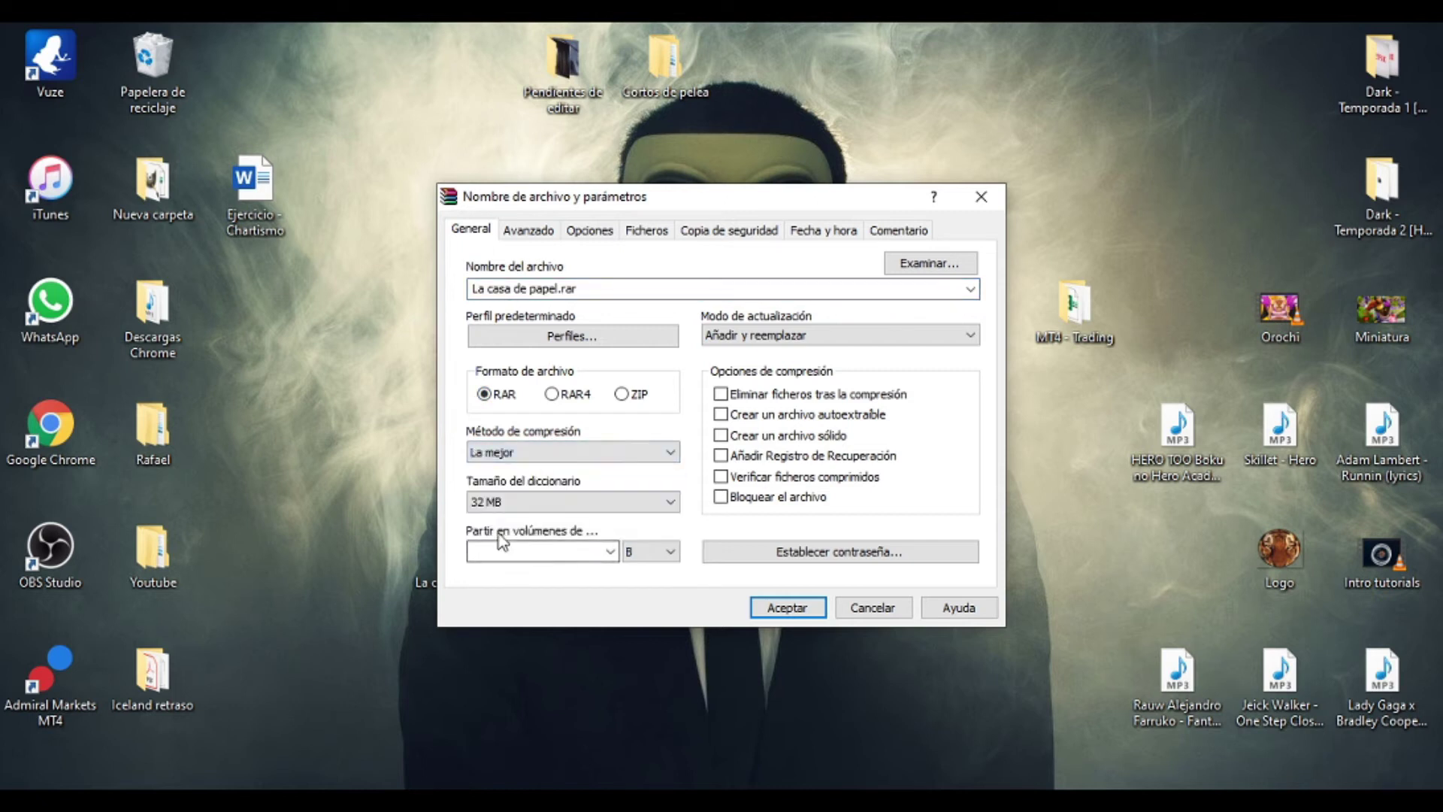
{"action": "left_click", "coordinate": [729, 438]}
{"action": "left_click", "coordinate": [815, 609]}
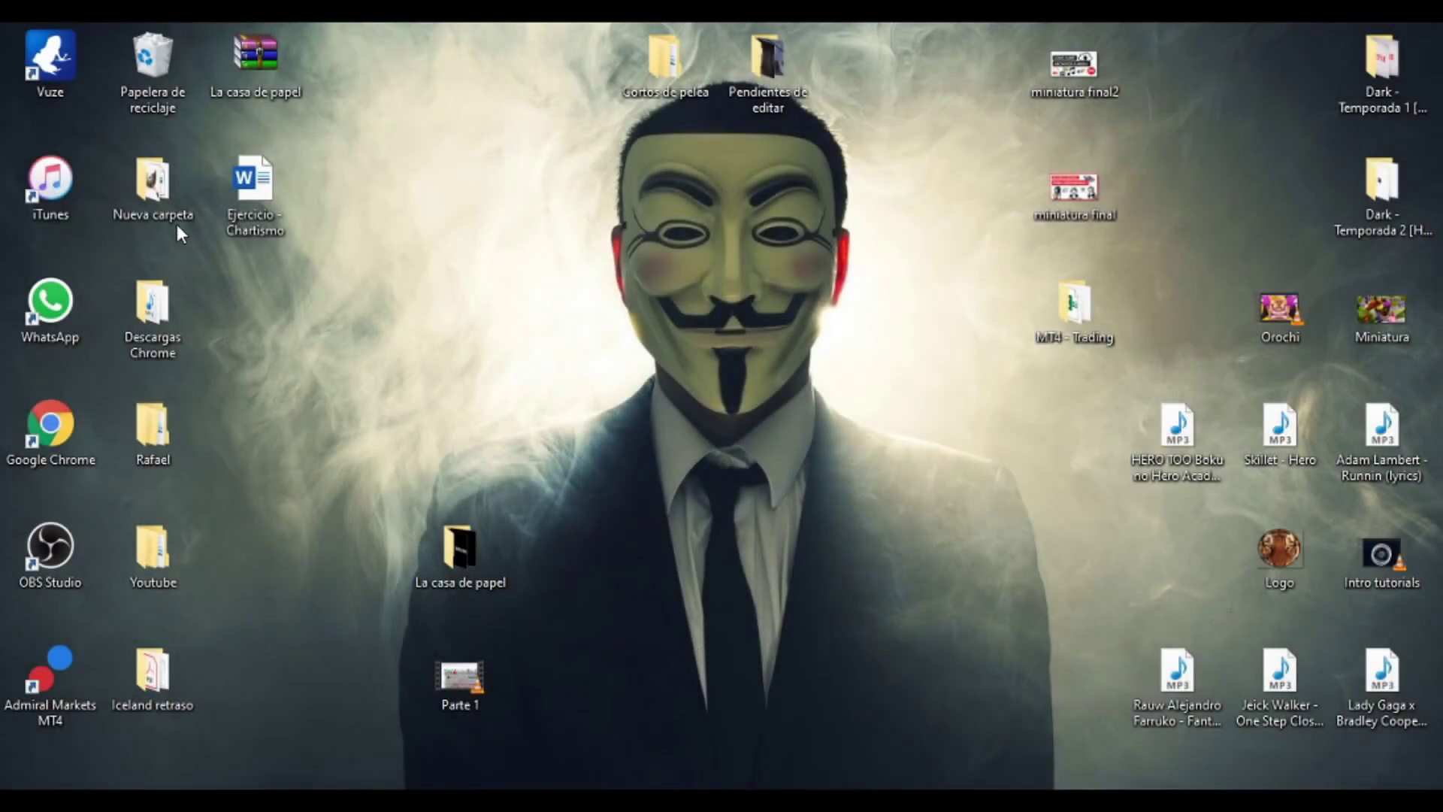
Move the La casa de papel archive beside the original folder on the desktop.
{"action": "left_click_drag", "start_coordinate": [254, 75], "coordinate": [606, 573]}
{"action": "left_click", "coordinate": [761, 556]}
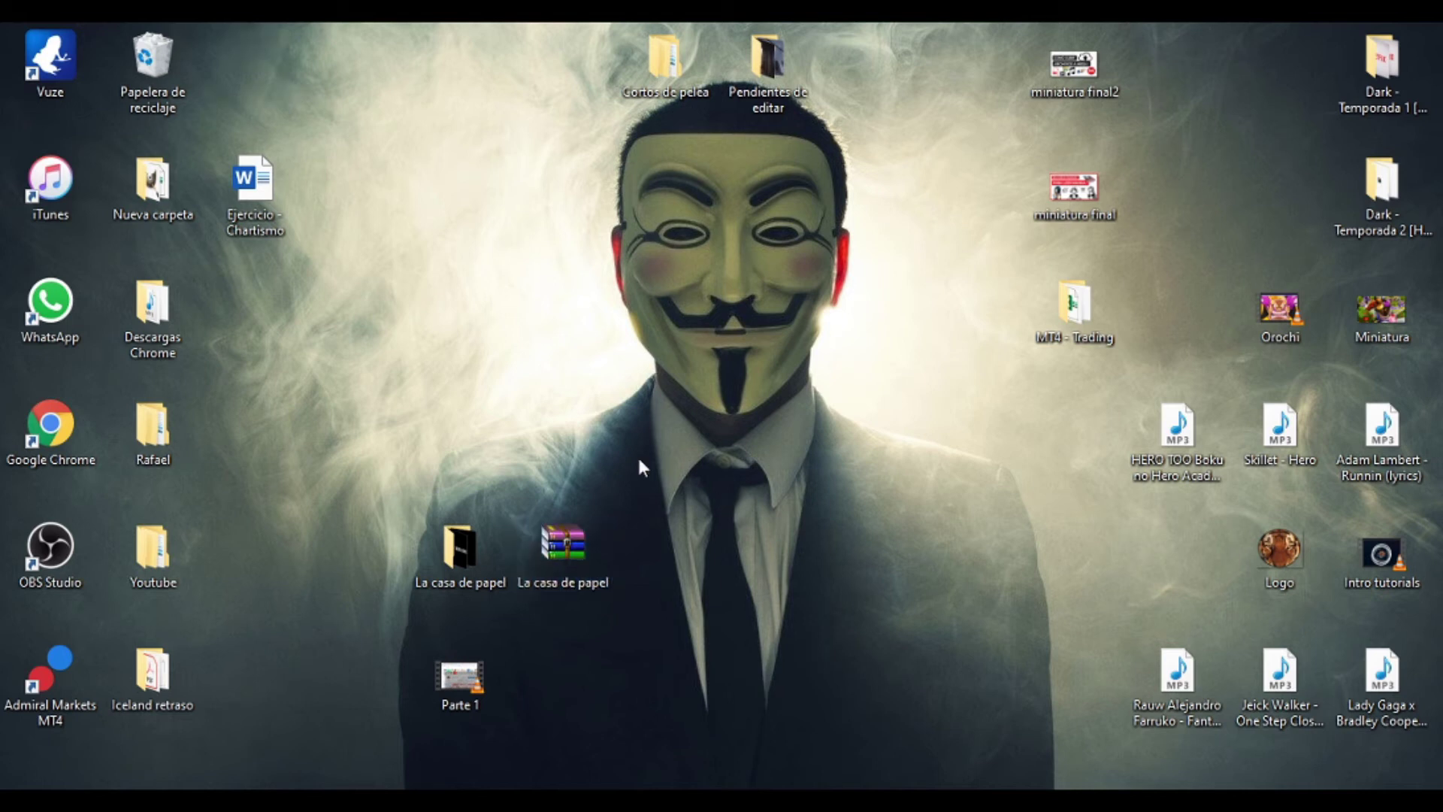
{"action": "left_click_drag", "start_coordinate": [661, 477], "coordinate": [534, 589]}
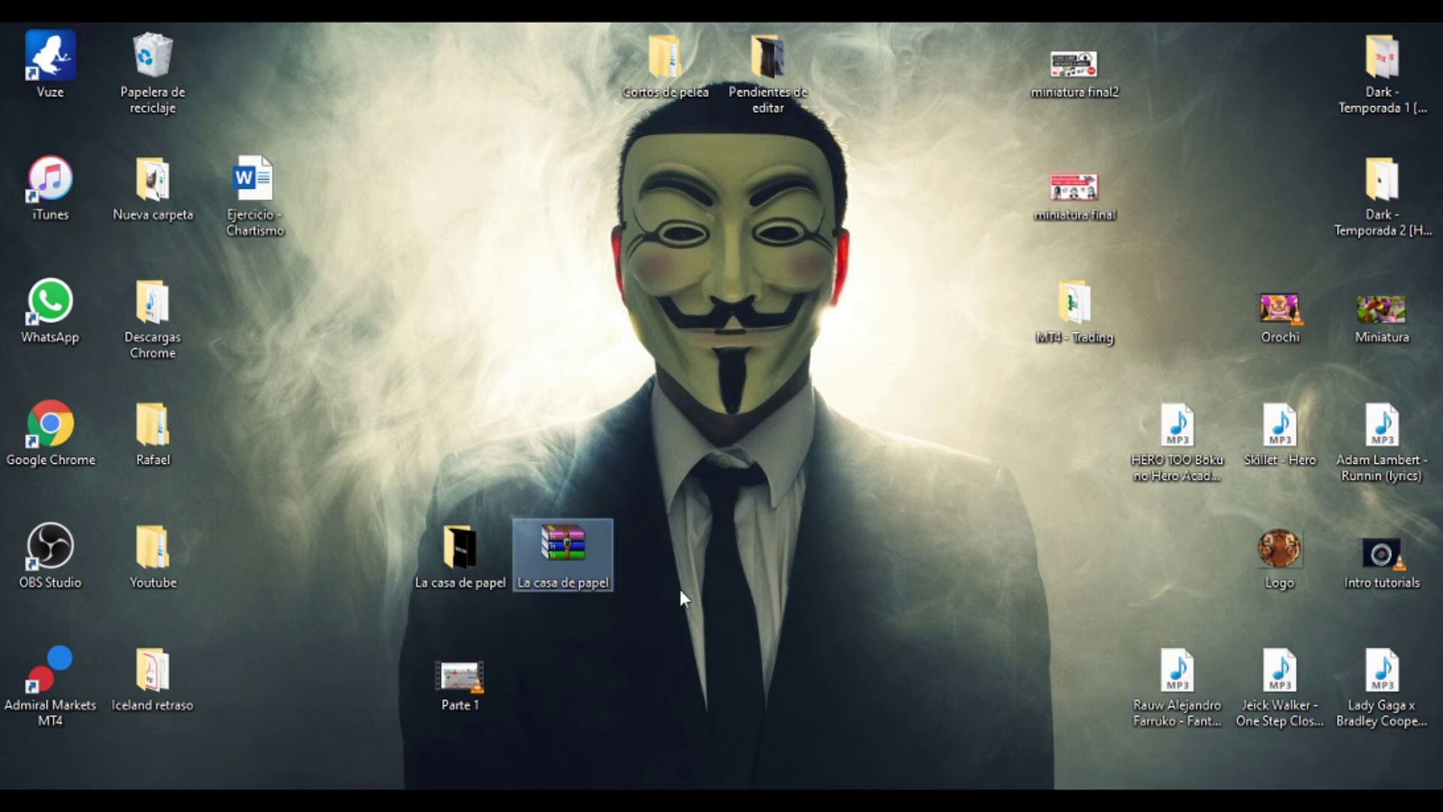
{"action": "left_click", "coordinate": [688, 541]}
{"action": "left_click_drag", "start_coordinate": [688, 539], "coordinate": [544, 557]}
Open La casa de papel.rar in WinRAR, dismiss the licence reminder, inspect the contained folder and close the archive.
{"action": "left_click", "coordinate": [682, 536]}
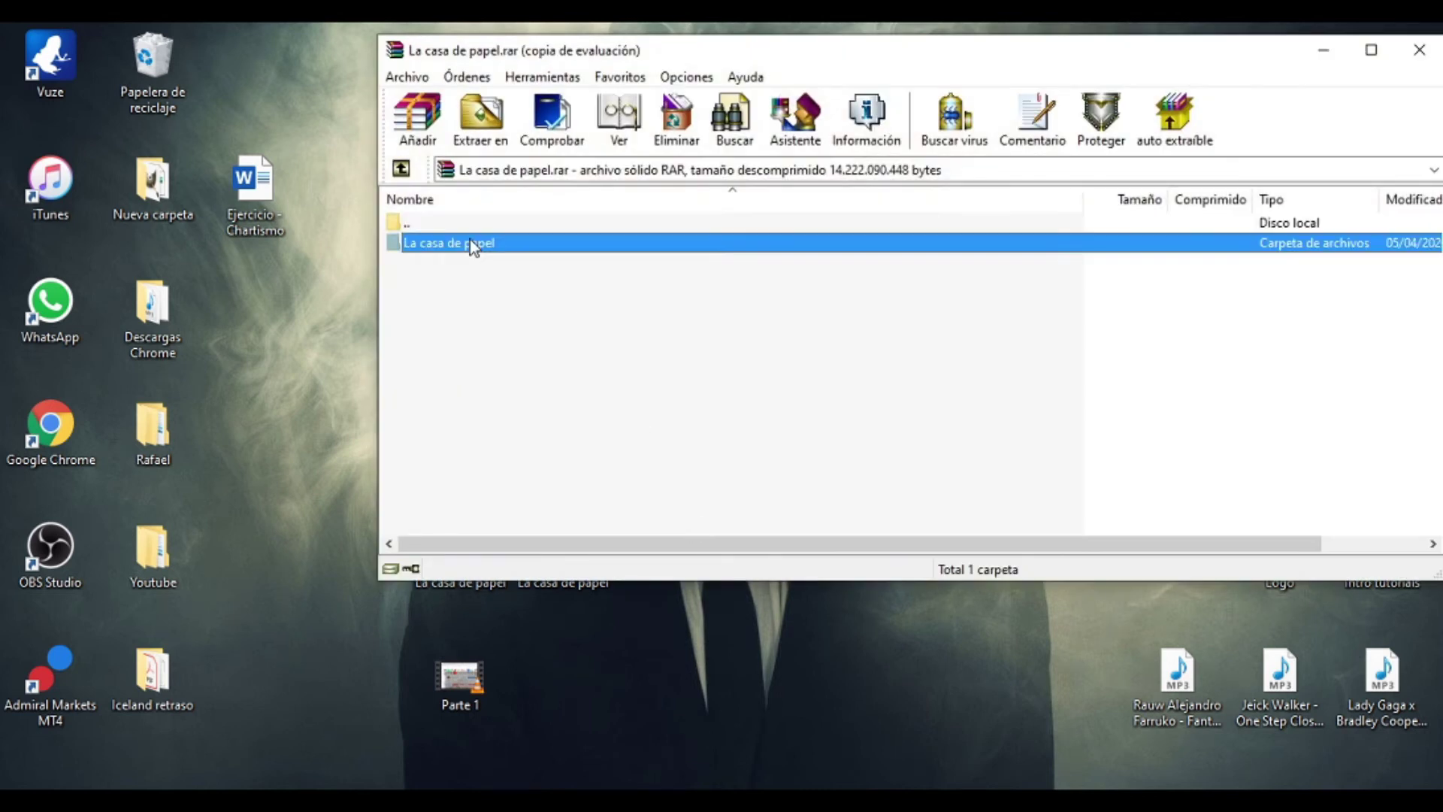
{"action": "double_click", "coordinate": [471, 240]}
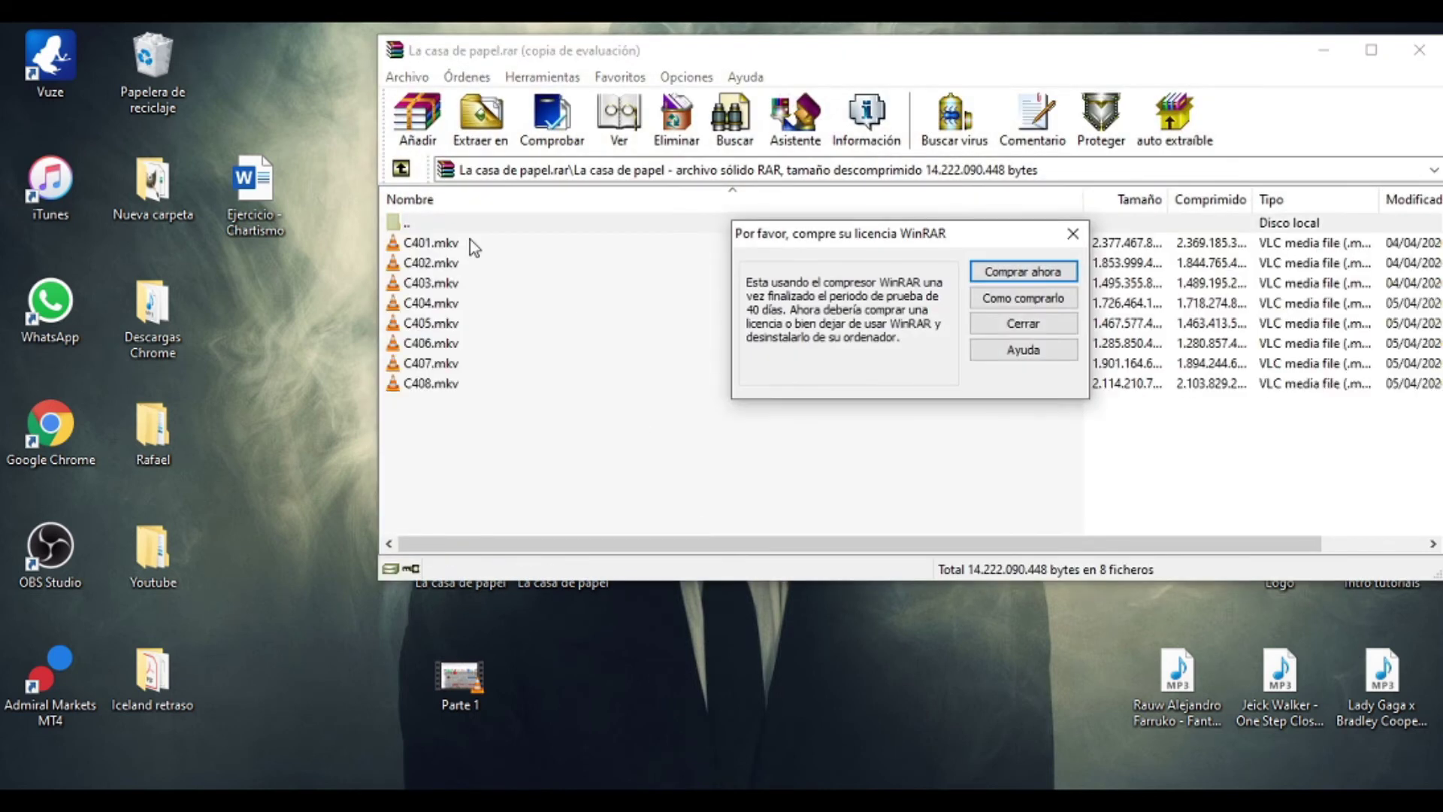
{"action": "left_click", "coordinate": [1073, 234]}
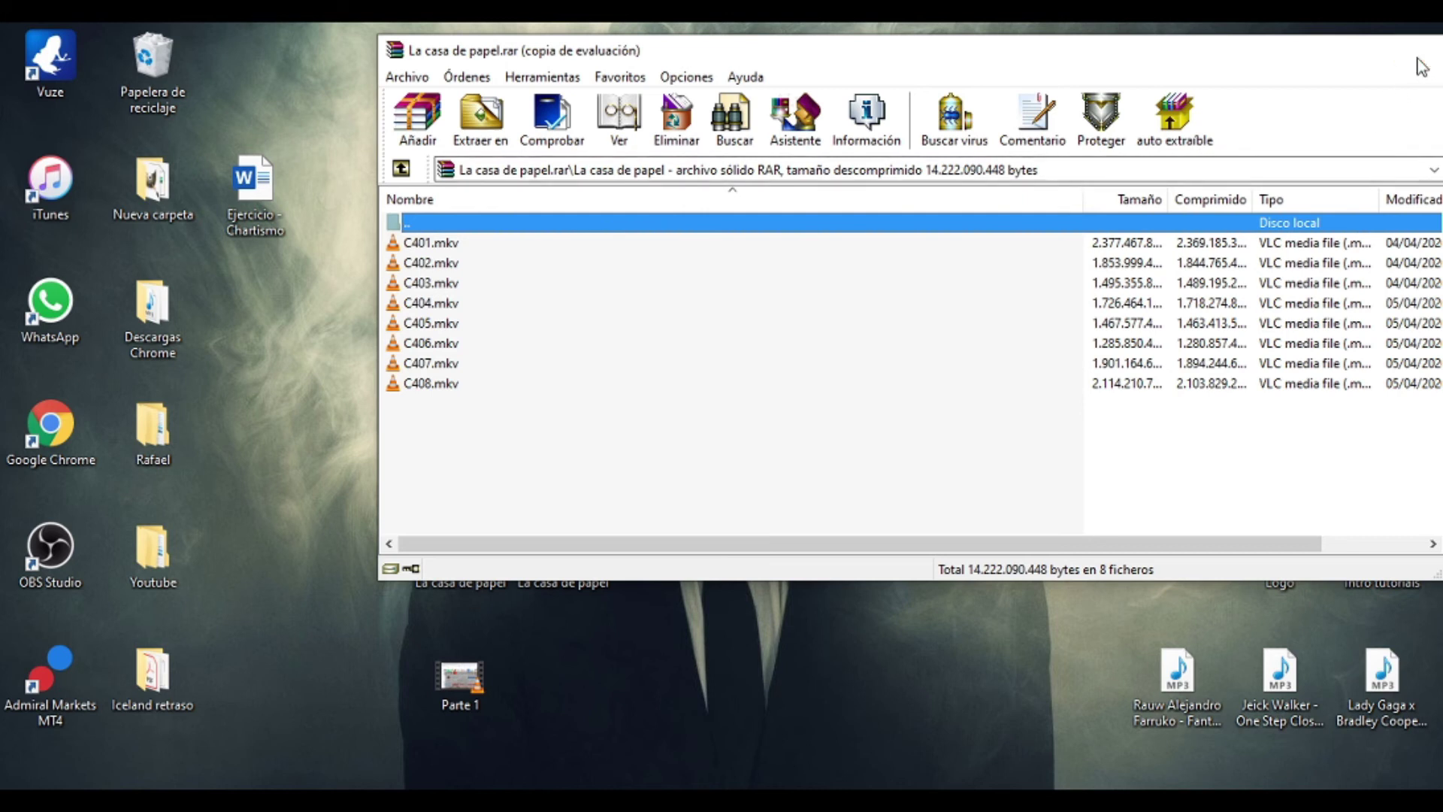
{"action": "left_click", "coordinate": [1421, 49]}
Move the La casa de papel archive slightly away from the folder and open its properties to check the size.
{"action": "left_click_drag", "start_coordinate": [587, 555], "coordinate": [687, 574]}
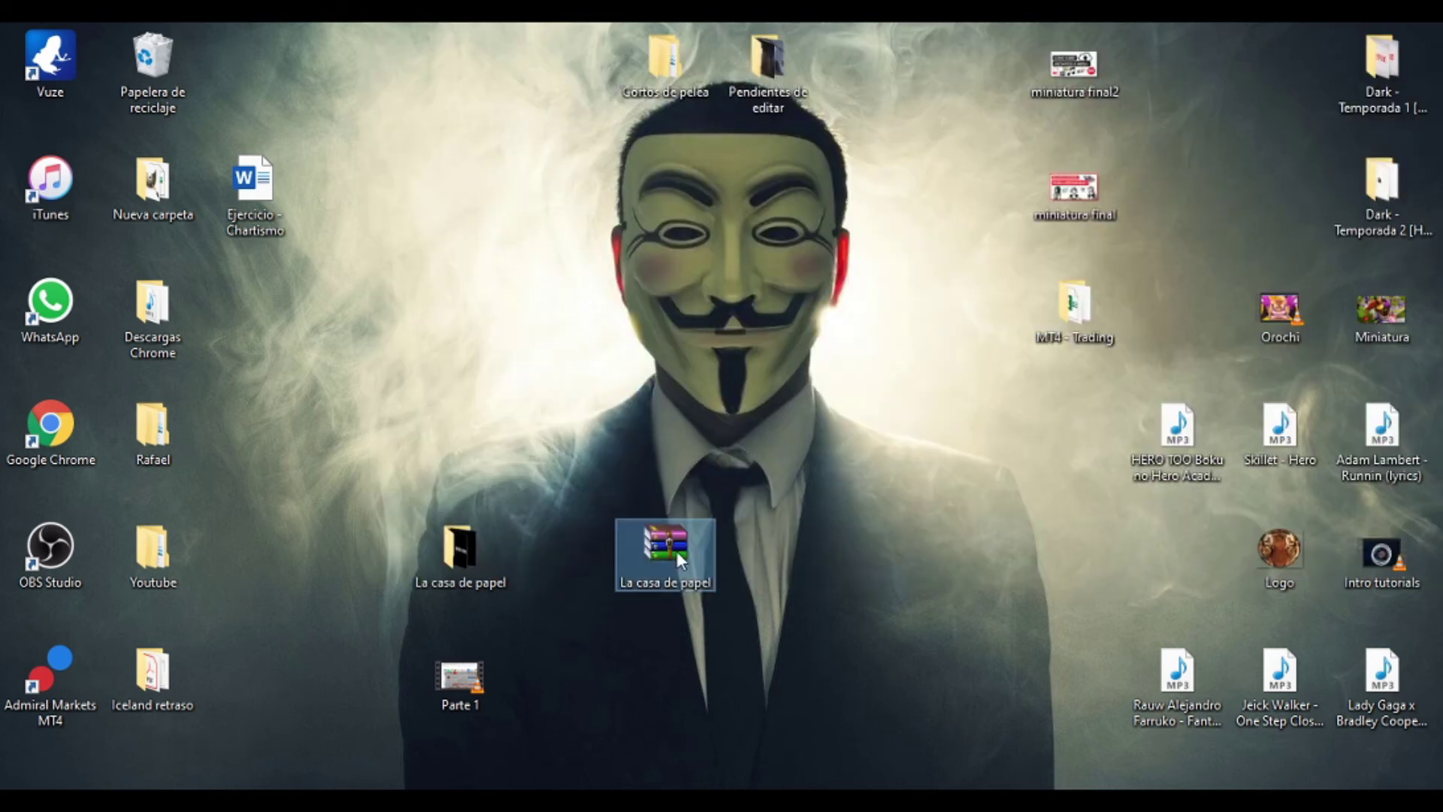
{"action": "right_click", "coordinate": [677, 552]}
{"action": "left_click", "coordinate": [765, 540]}
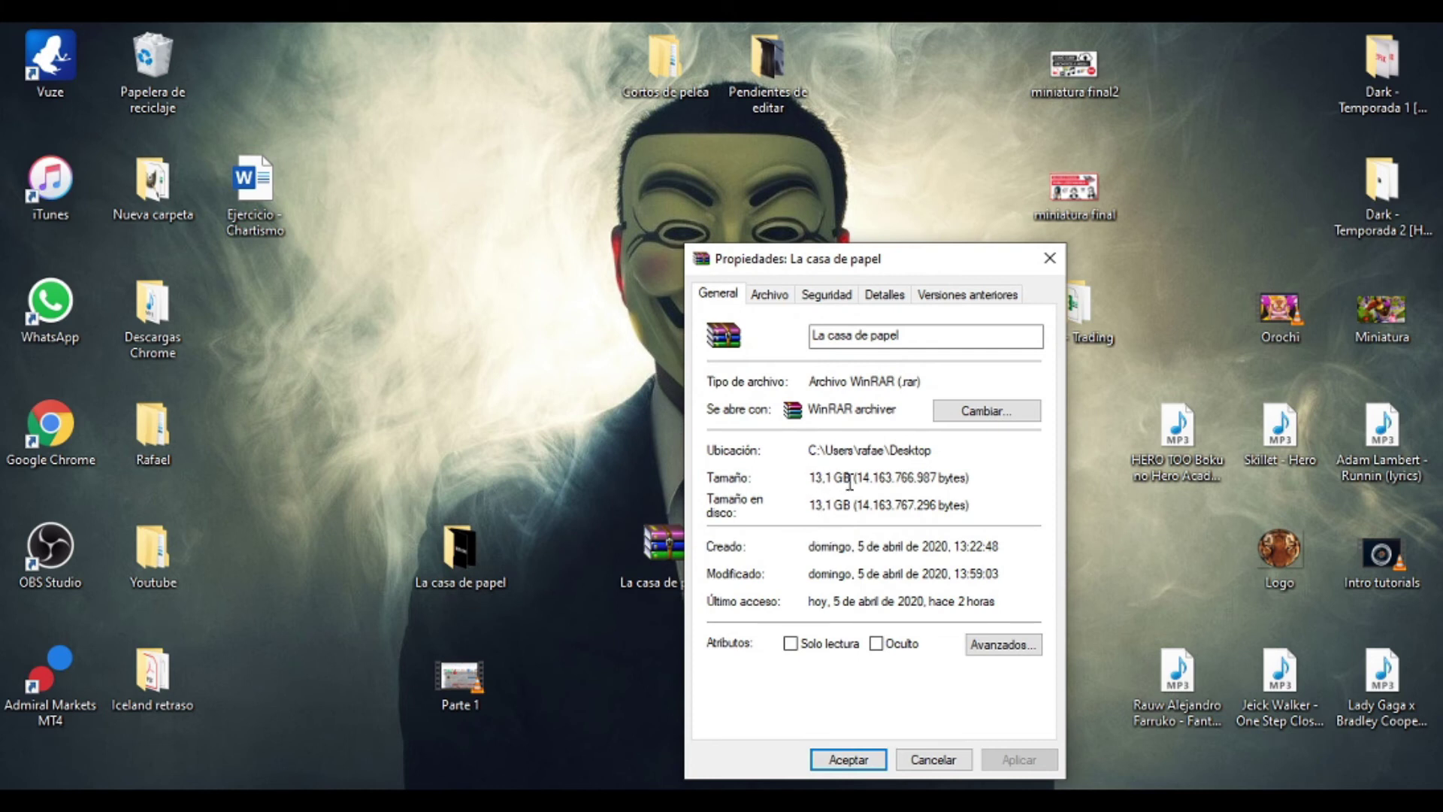
Close the archive's properties and move the La casa de papel archive farther away from the original folder on the desktop.
{"action": "left_click", "coordinate": [1050, 260]}
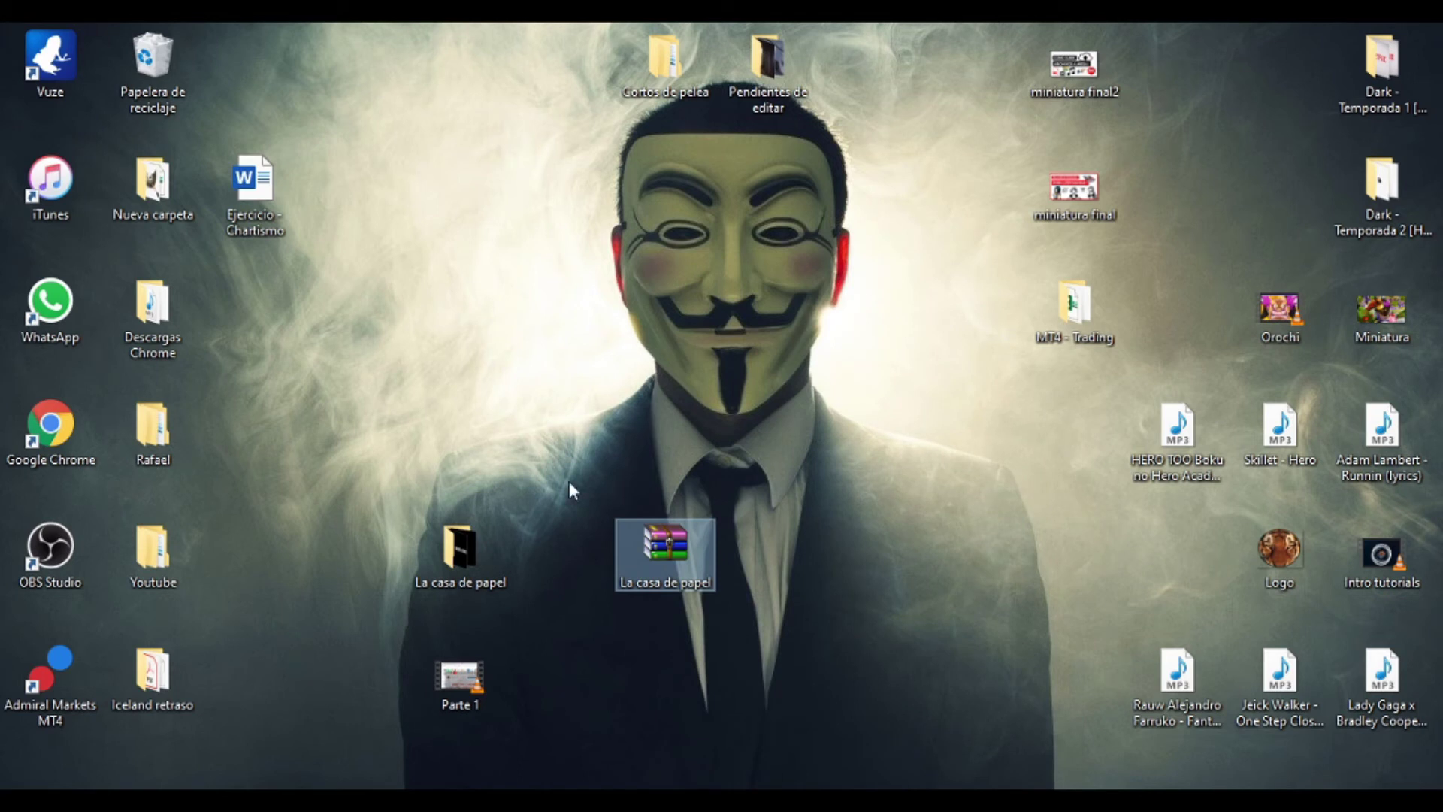
{"action": "left_click", "coordinate": [456, 600]}
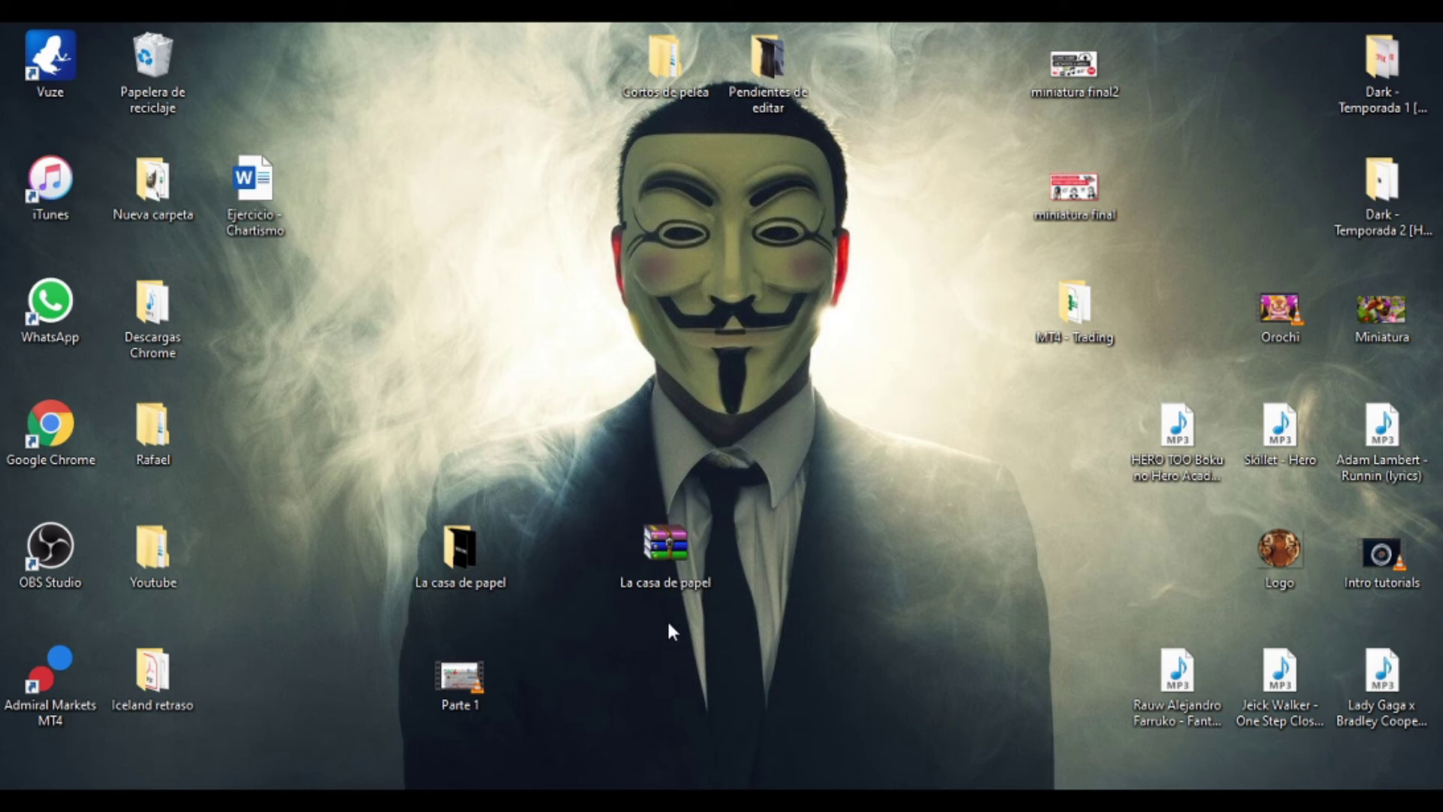
{"action": "left_click_drag", "start_coordinate": [687, 554], "coordinate": [959, 617]}
{"action": "left_click", "coordinate": [1032, 732]}
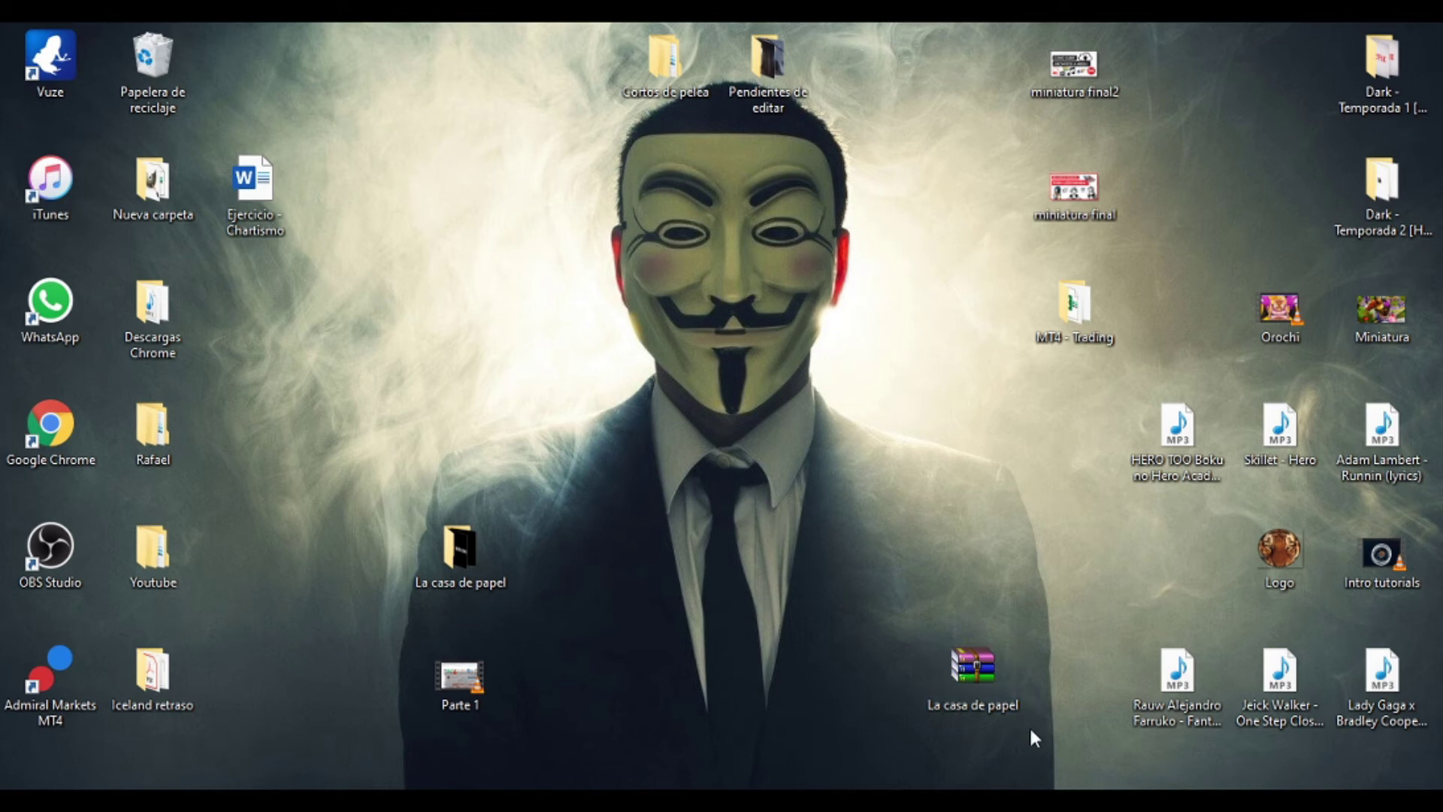
Switch to the MEGA window in Chrome and open the account's cloud storage, Mi nube.
{"action": "mouse_move", "coordinate": [1015, 801]}
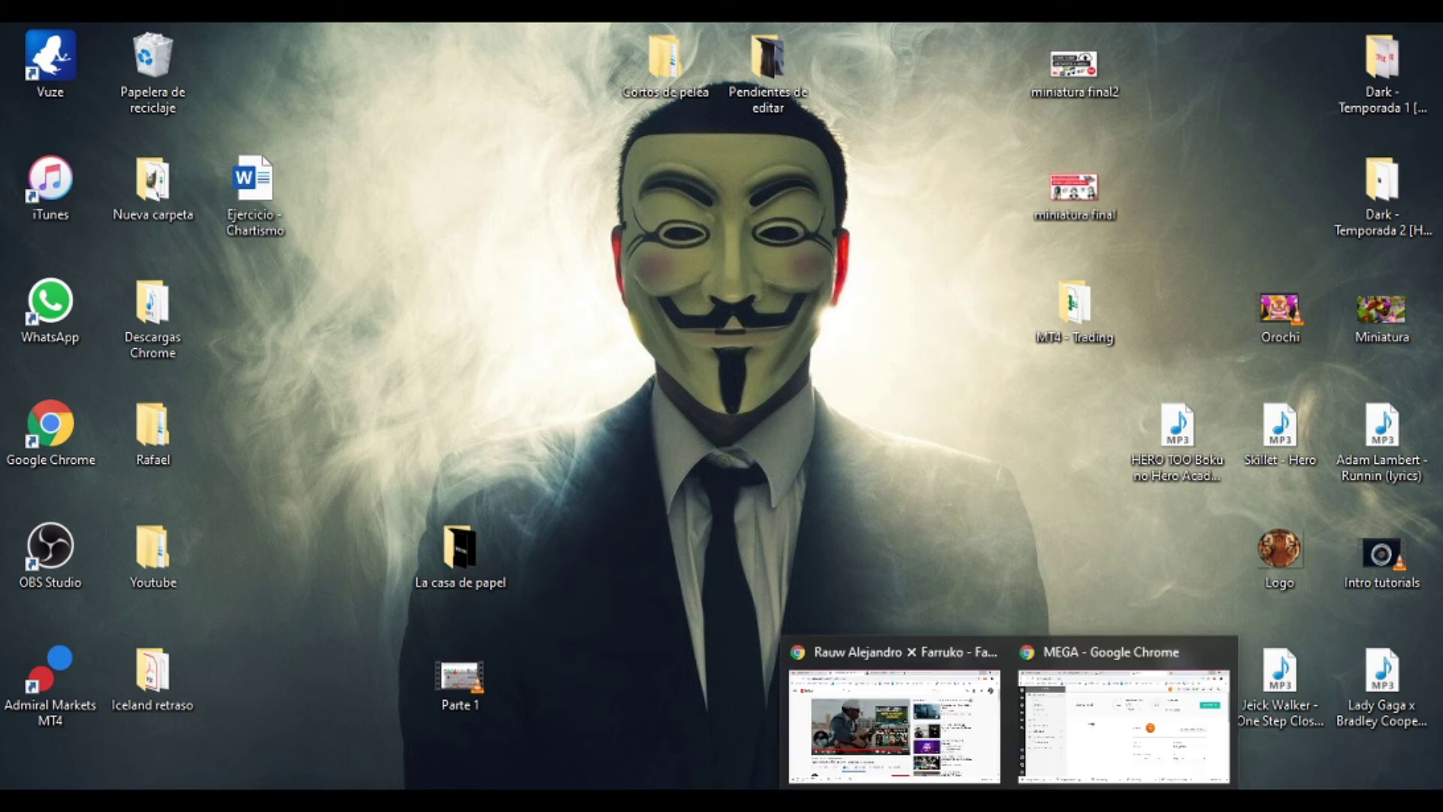
{"action": "left_click", "coordinate": [1072, 729]}
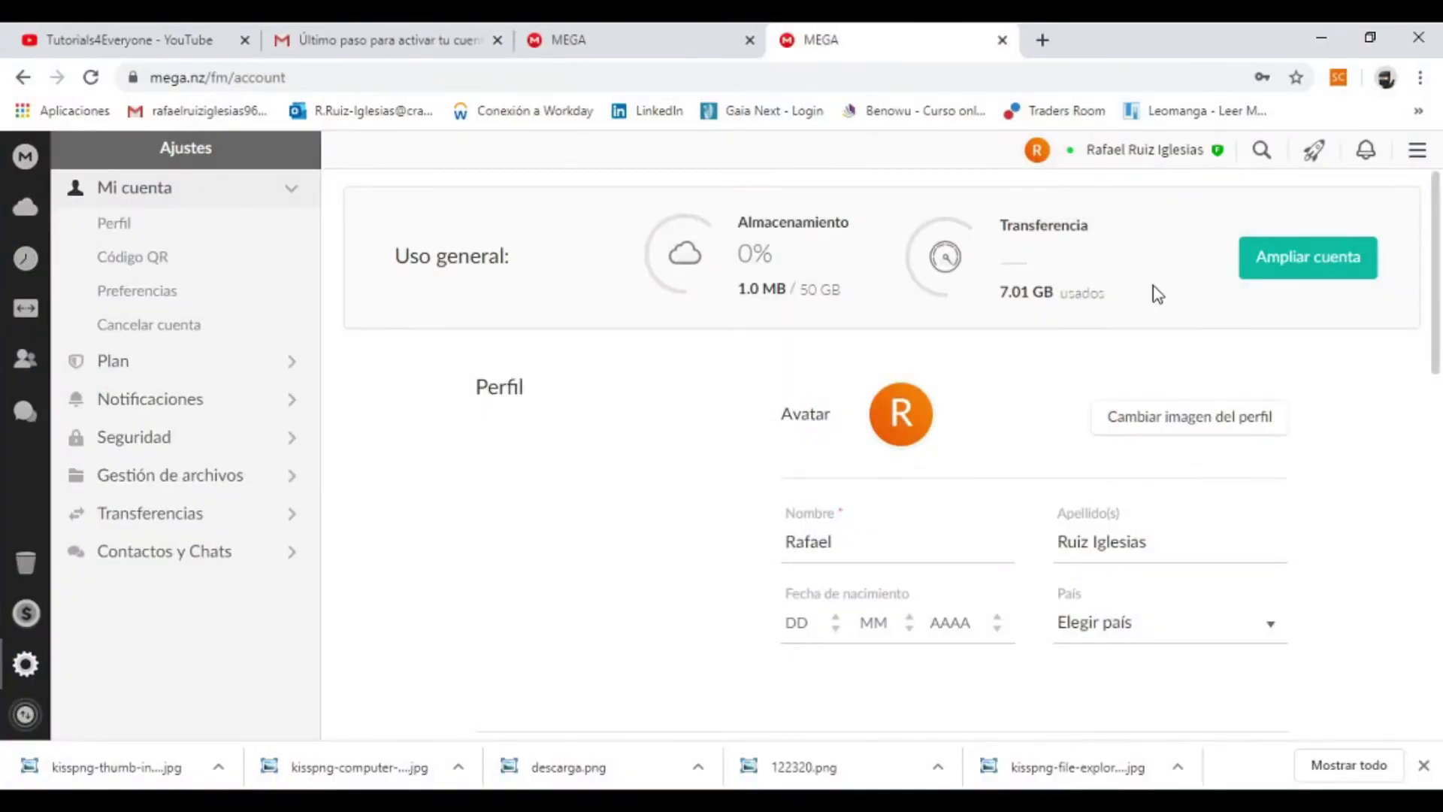
{"action": "left_click", "coordinate": [25, 209]}
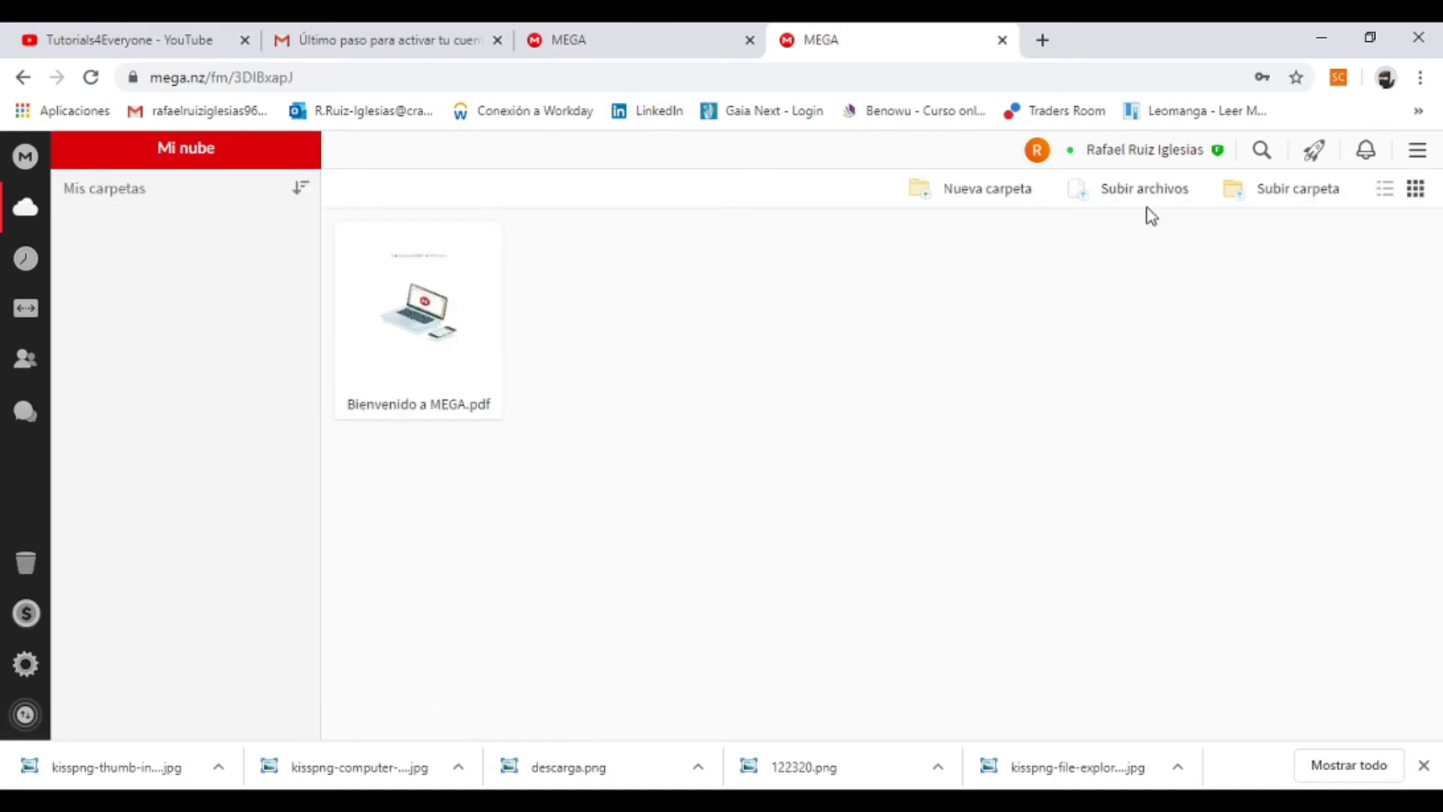
Upload the La casa de papel WinRAR archive from Escritorio to Mi nube and dismiss the transfer tip and the browser's downloads bar.
{"action": "left_click", "coordinate": [1090, 199]}
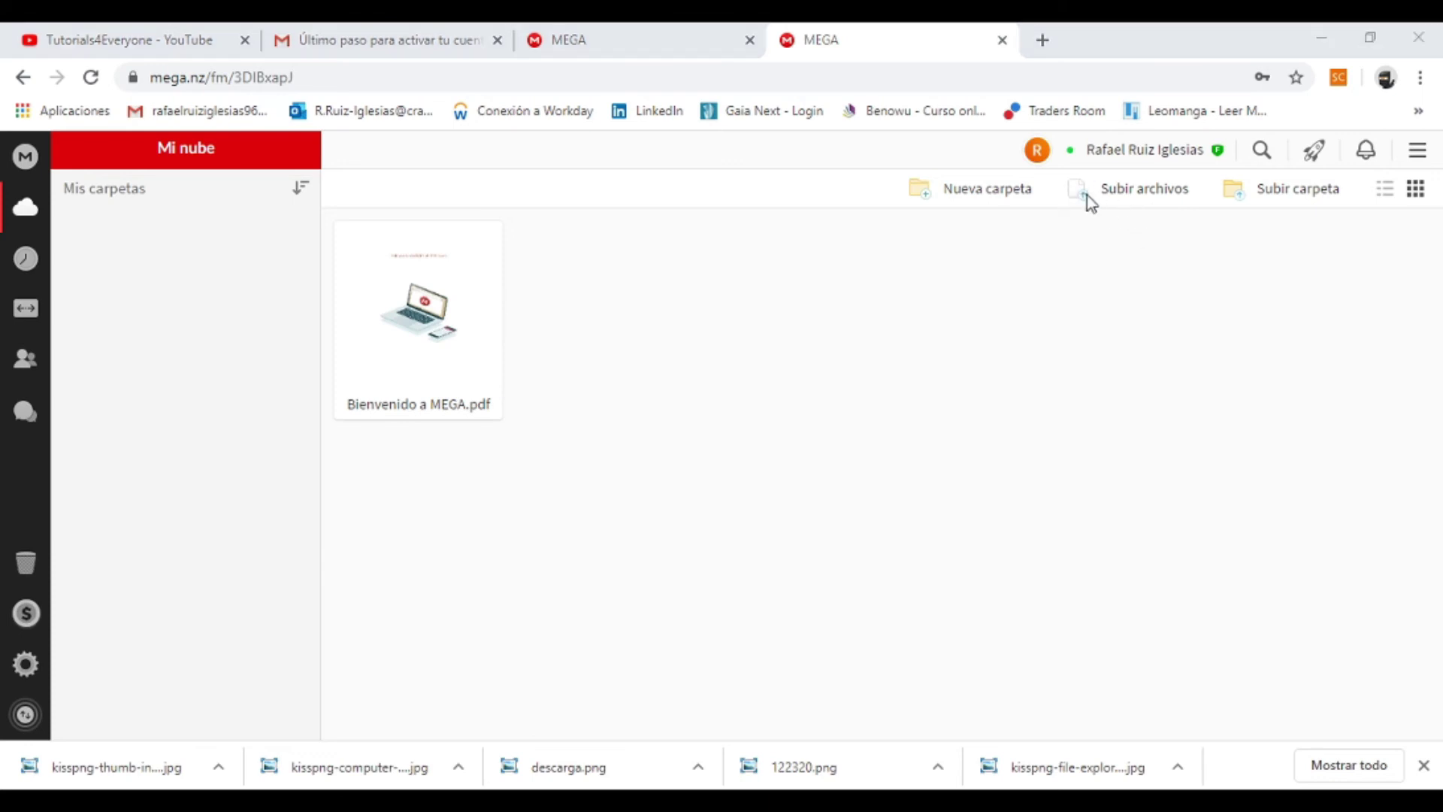
{"action": "scroll", "coordinate": [654, 421], "scroll_direction": "down", "scroll_amount": 1}
{"action": "scroll", "coordinate": [652, 430], "scroll_direction": "down", "scroll_amount": 2}
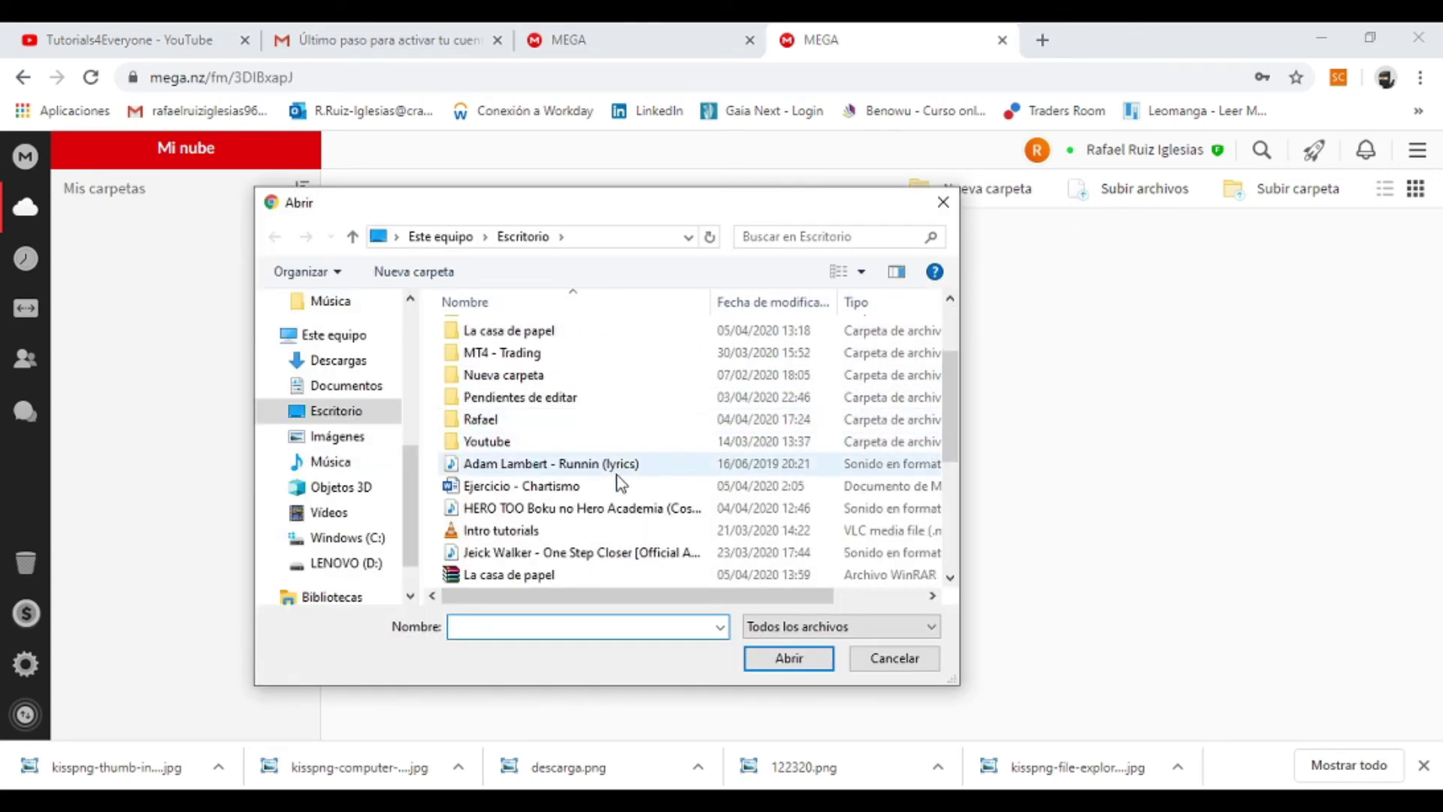
{"action": "left_click", "coordinate": [467, 510]}
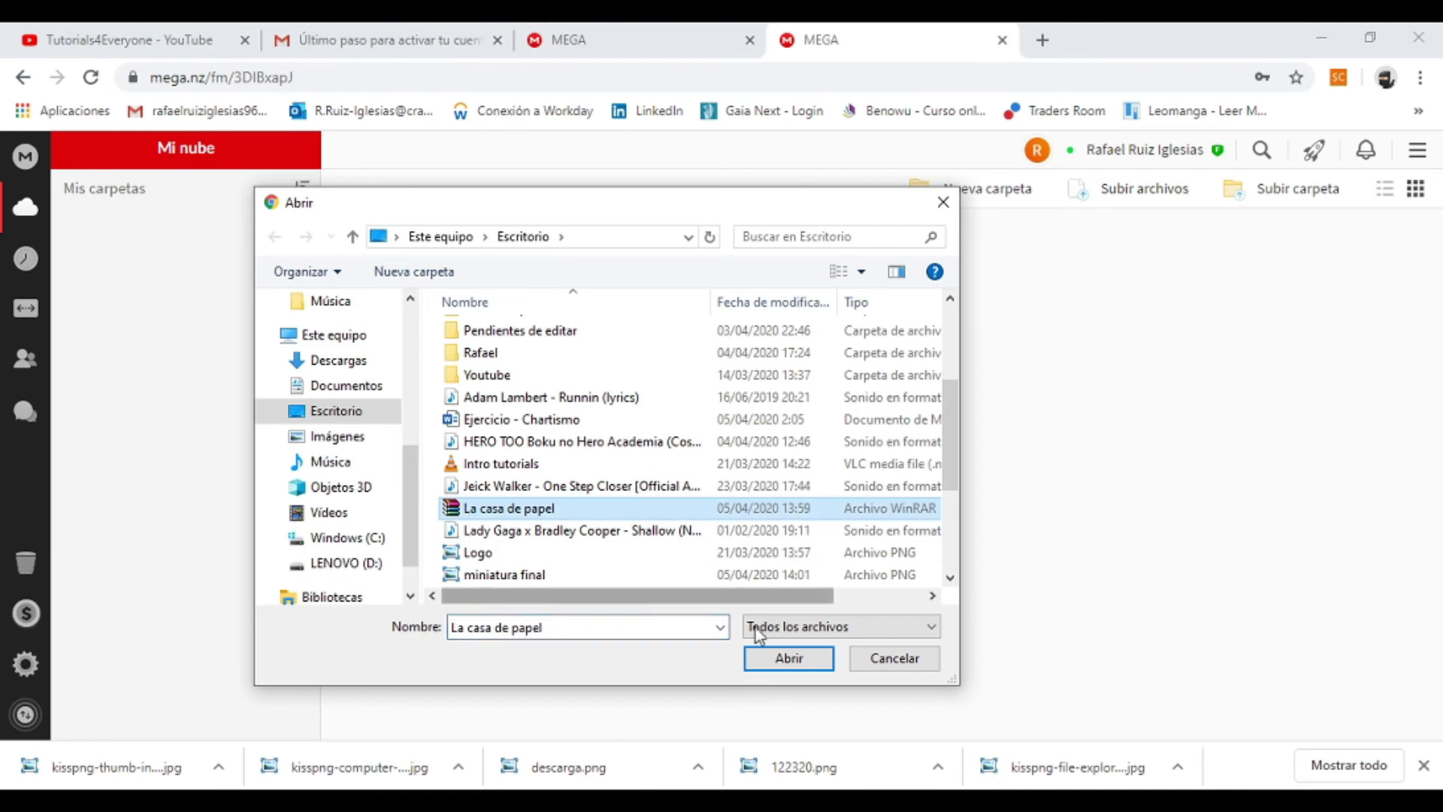
{"action": "left_click", "coordinate": [768, 662]}
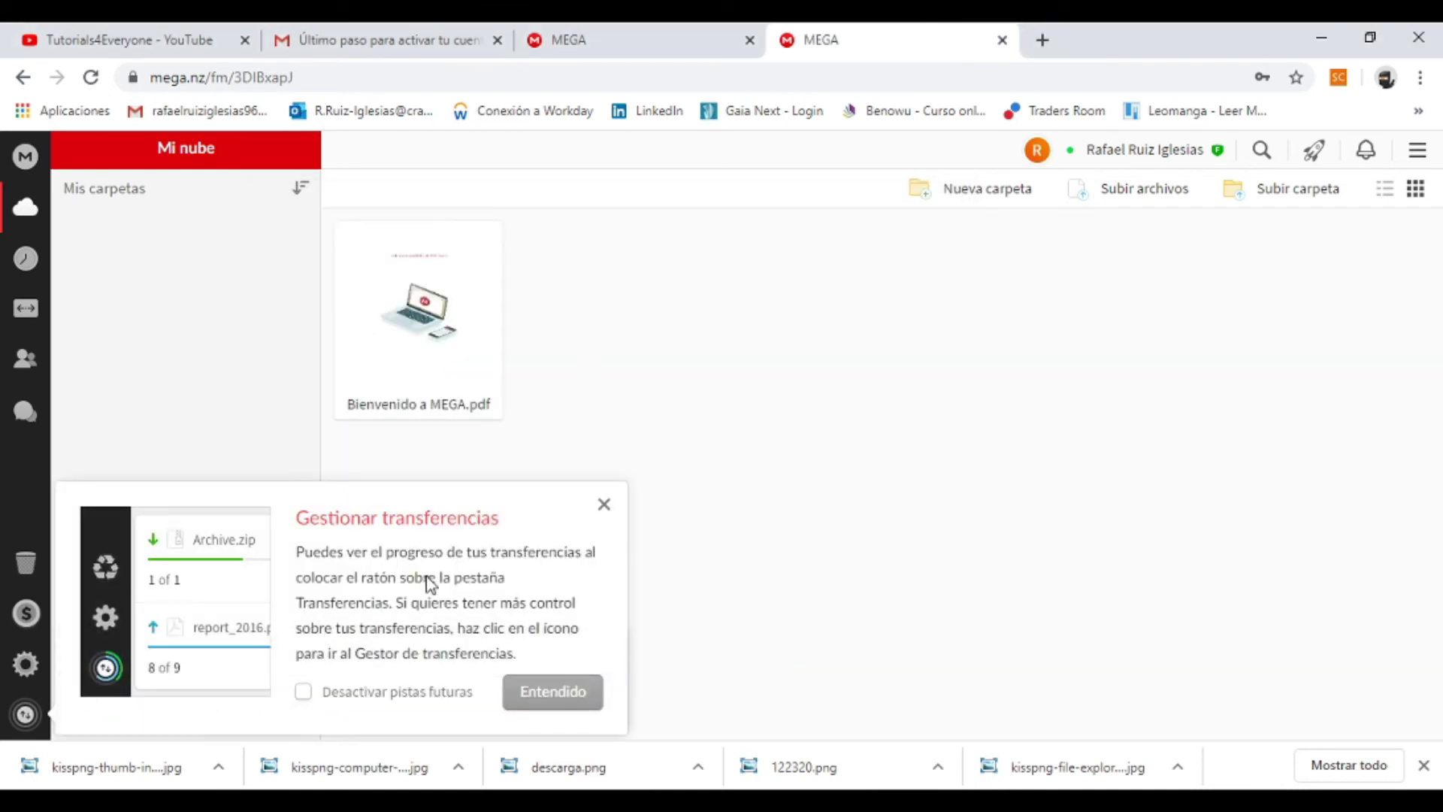
{"action": "left_click", "coordinate": [555, 693]}
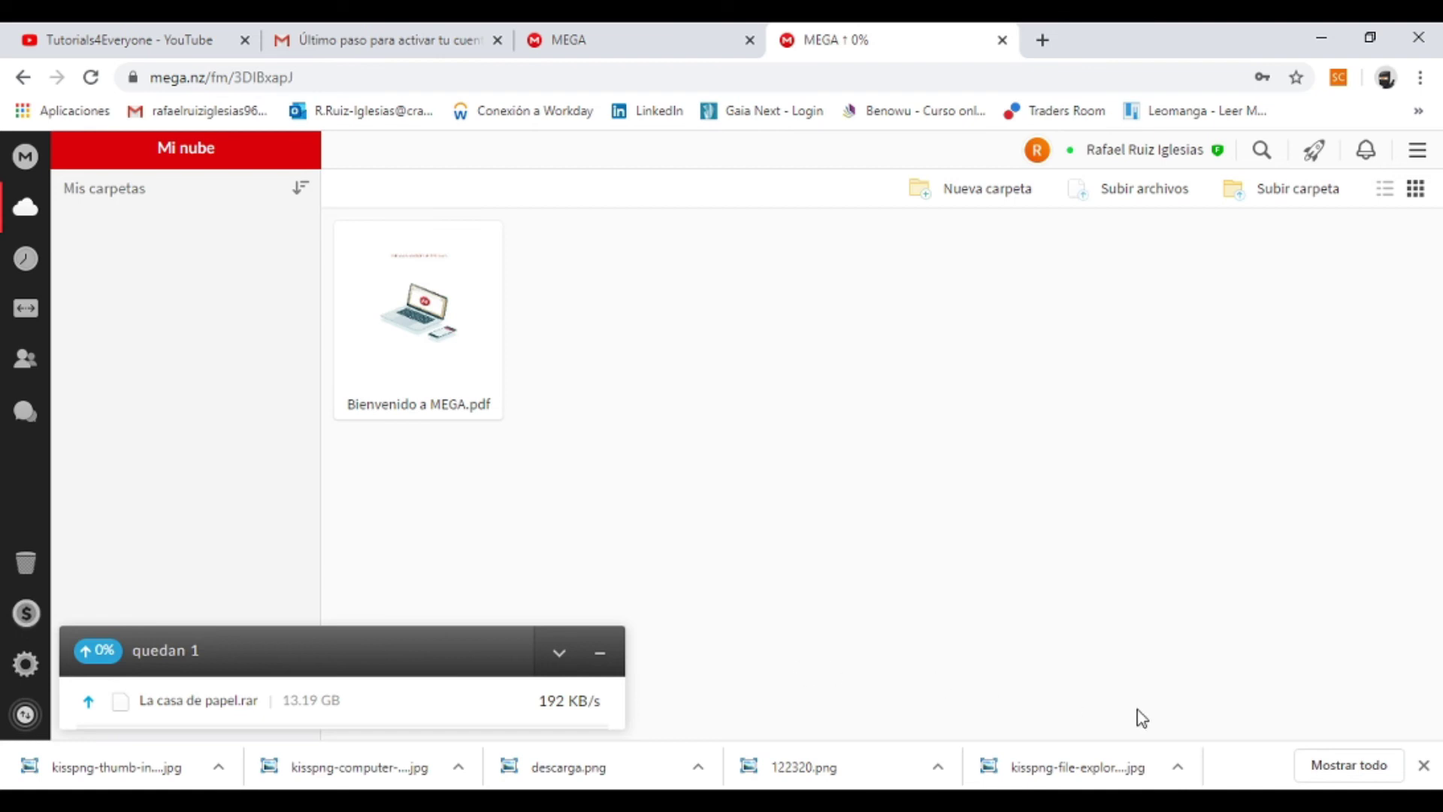
{"action": "left_click", "coordinate": [1423, 766]}
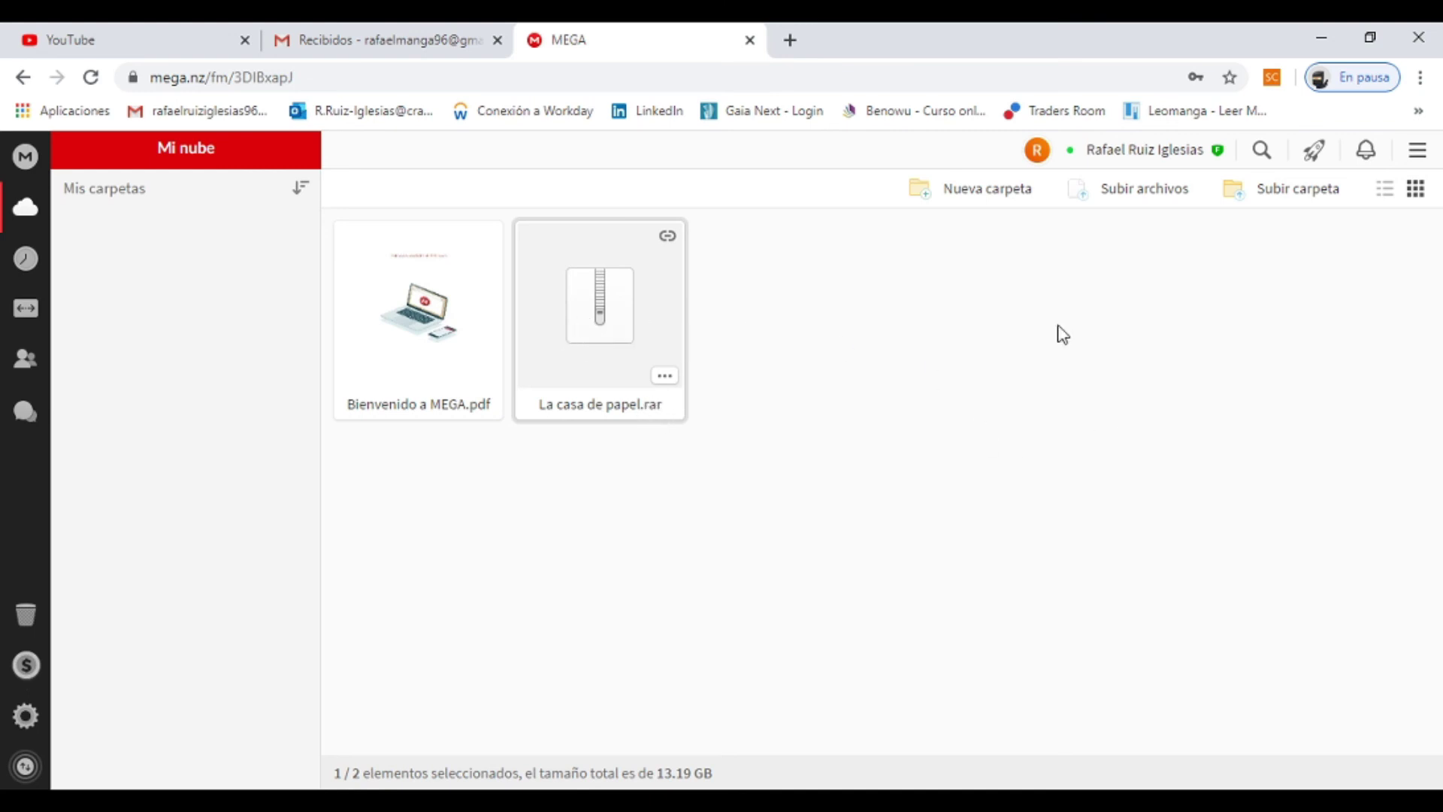
Open link management for La casa de papel.rar, show only its encryption key and select the whole key text.
{"action": "right_click", "coordinate": [680, 329]}
{"action": "mouse_move", "coordinate": [749, 493]}
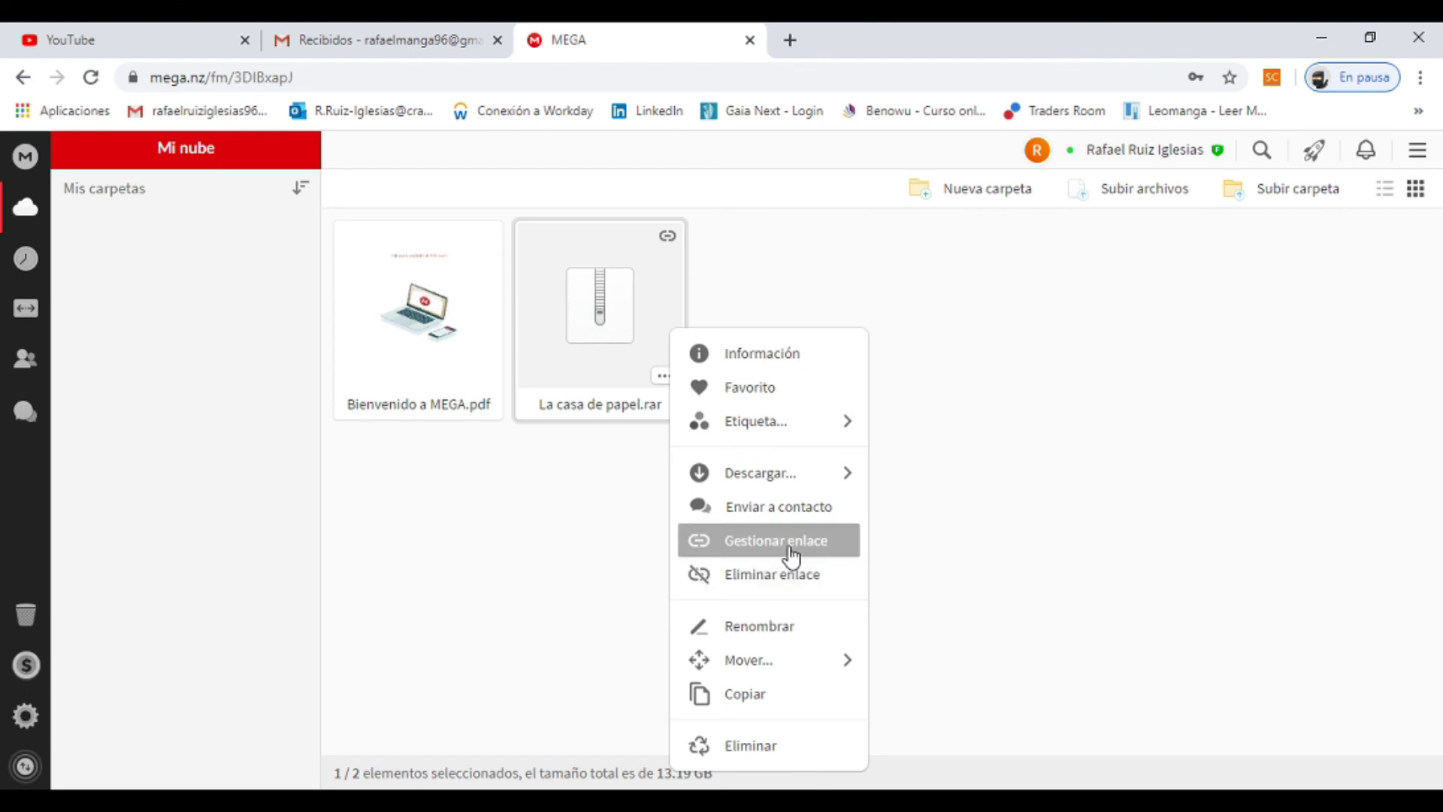
{"action": "left_click", "coordinate": [792, 557]}
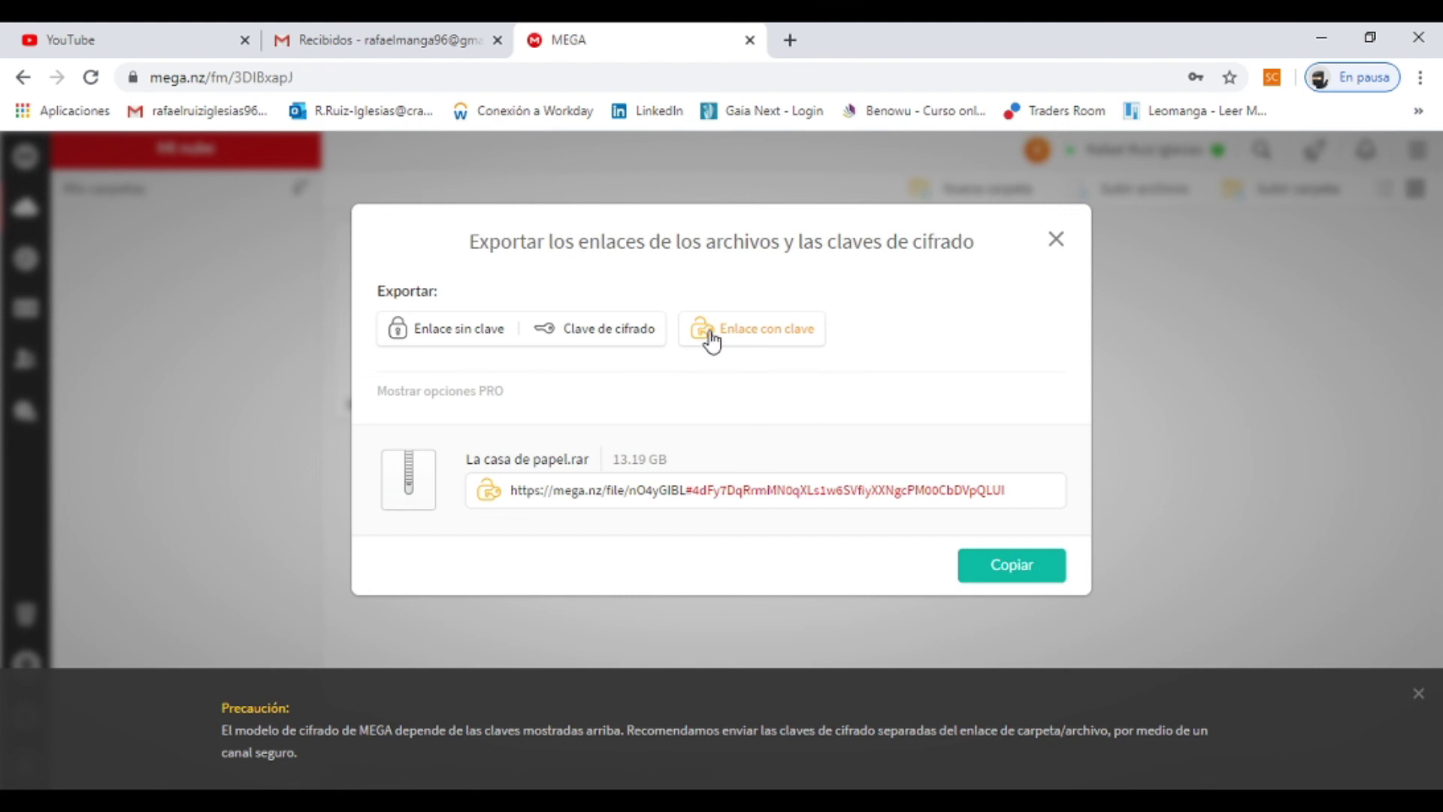
{"action": "left_click", "coordinate": [576, 338]}
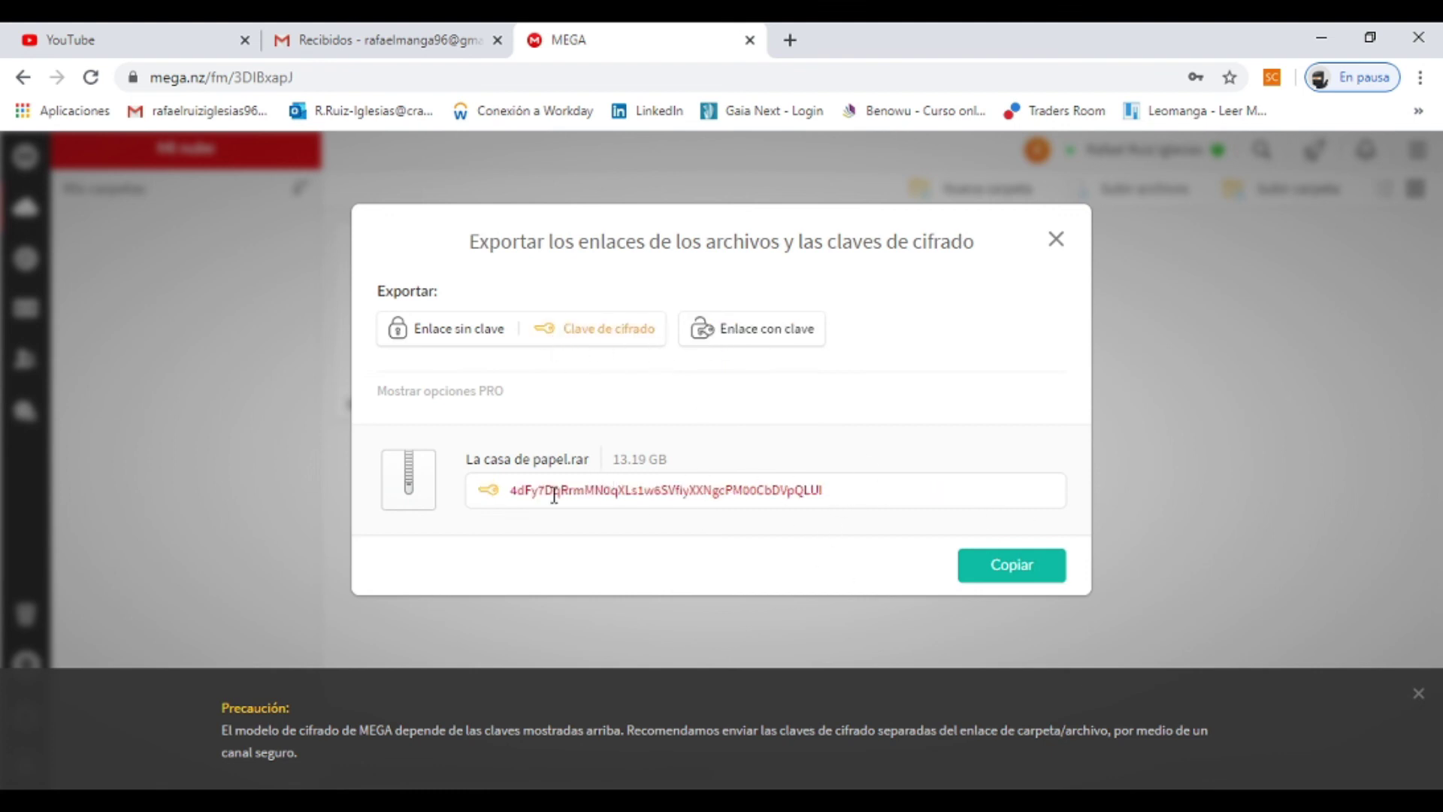
{"action": "left_click_drag", "start_coordinate": [506, 490], "coordinate": [869, 496]}
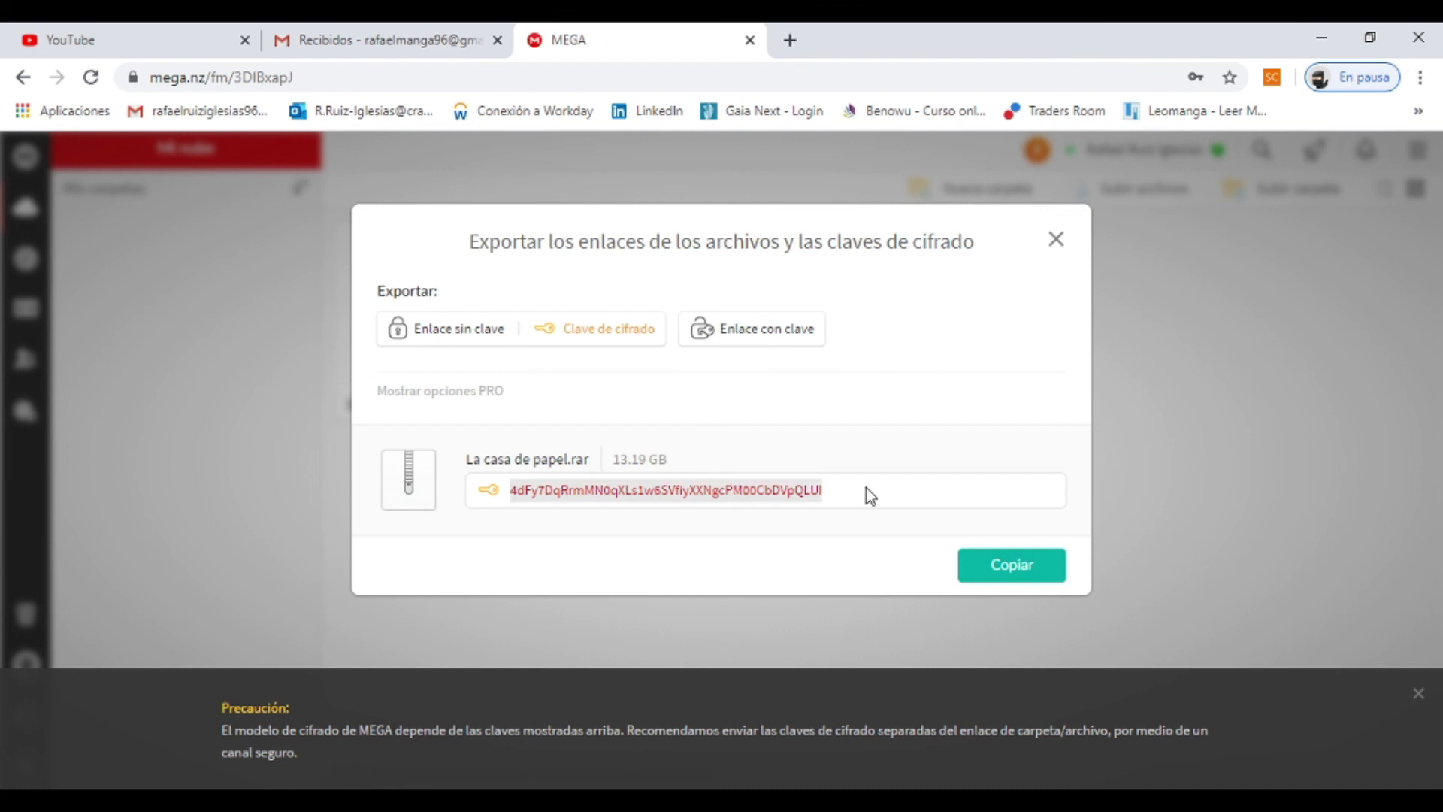